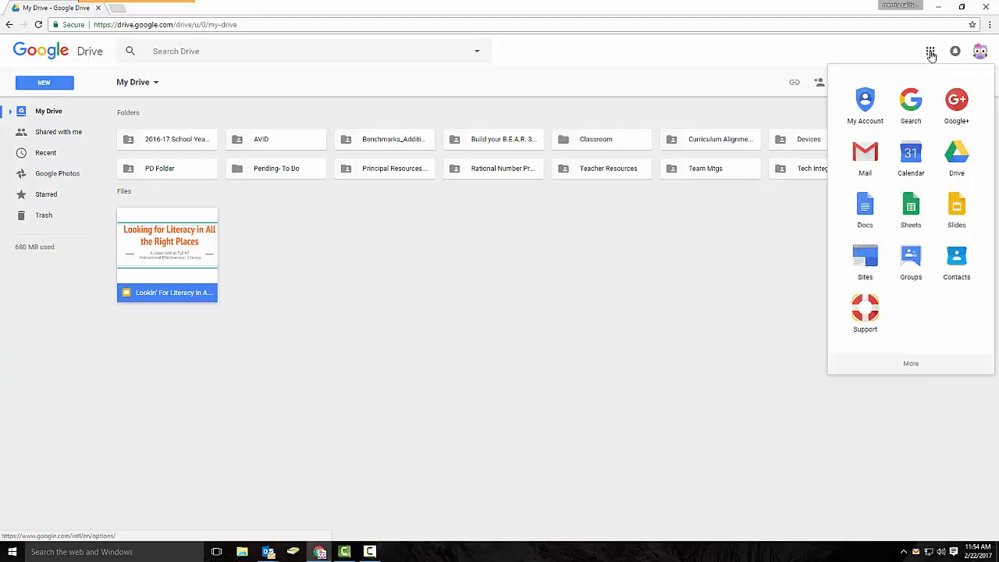
Expand the list of Google apps, and search the web for "google classroom" to open the Google Classroom site.
left_click(931, 55)
left_click(910, 364)
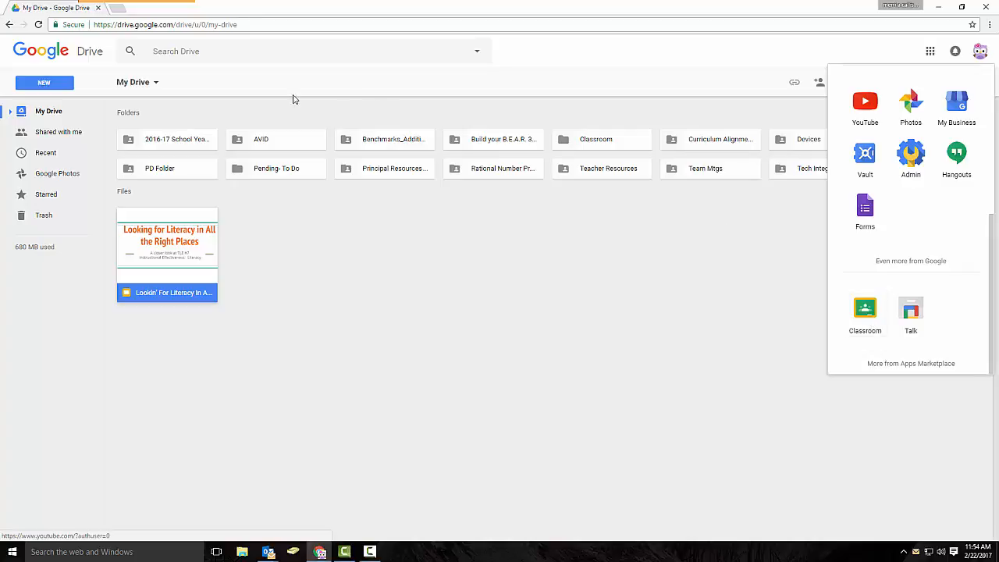
left_click(228, 24)
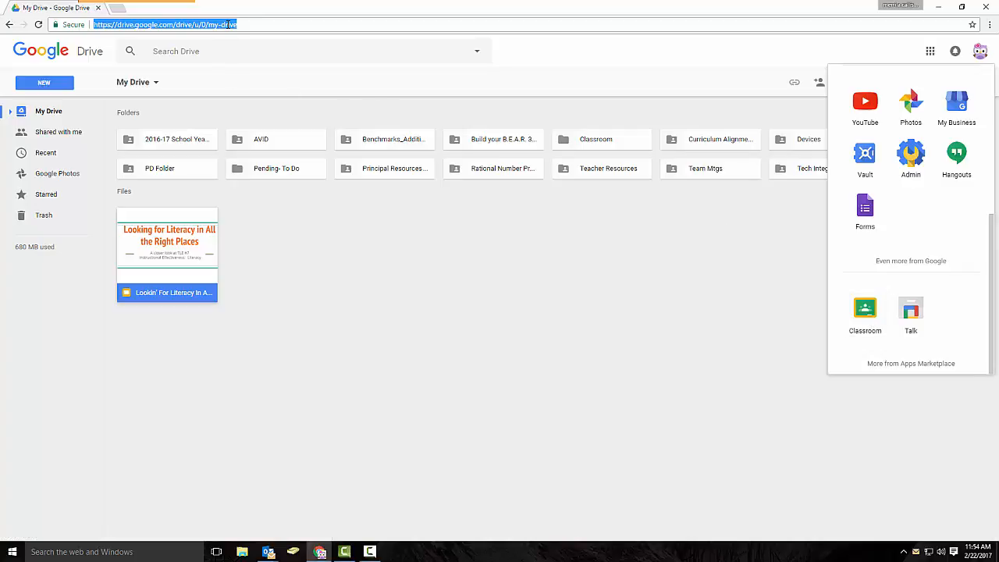
type("google c")
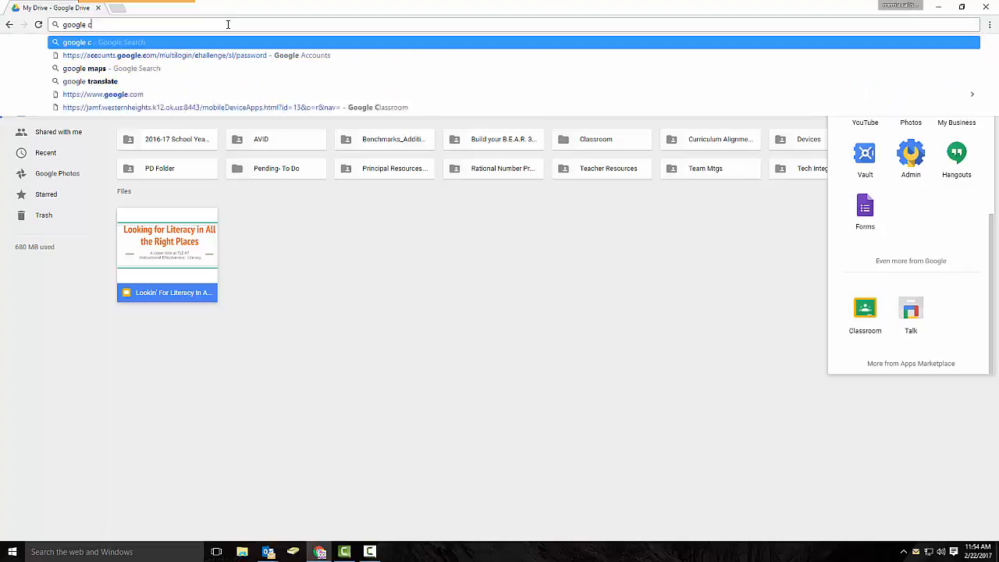
type("lassroom")
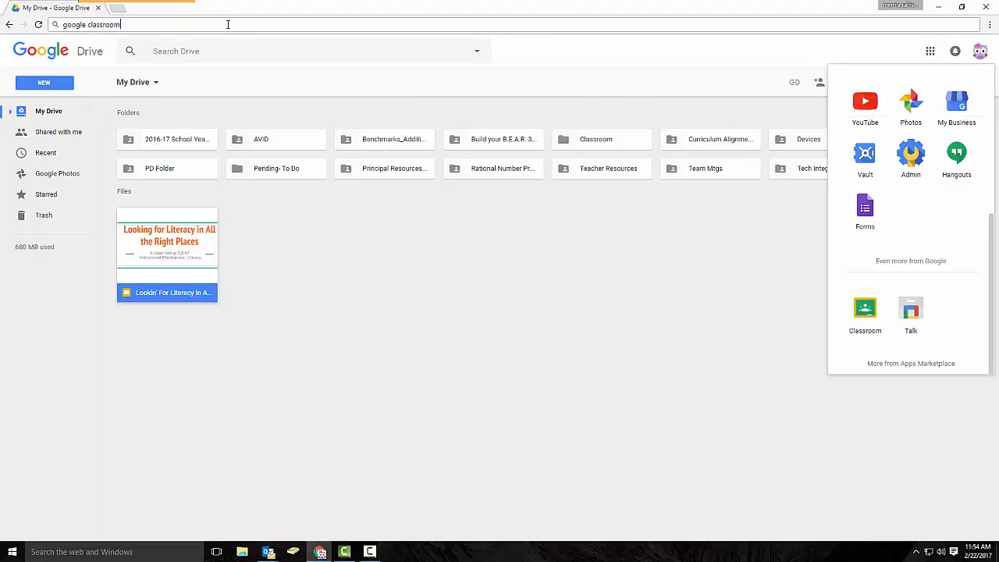
key("Return")
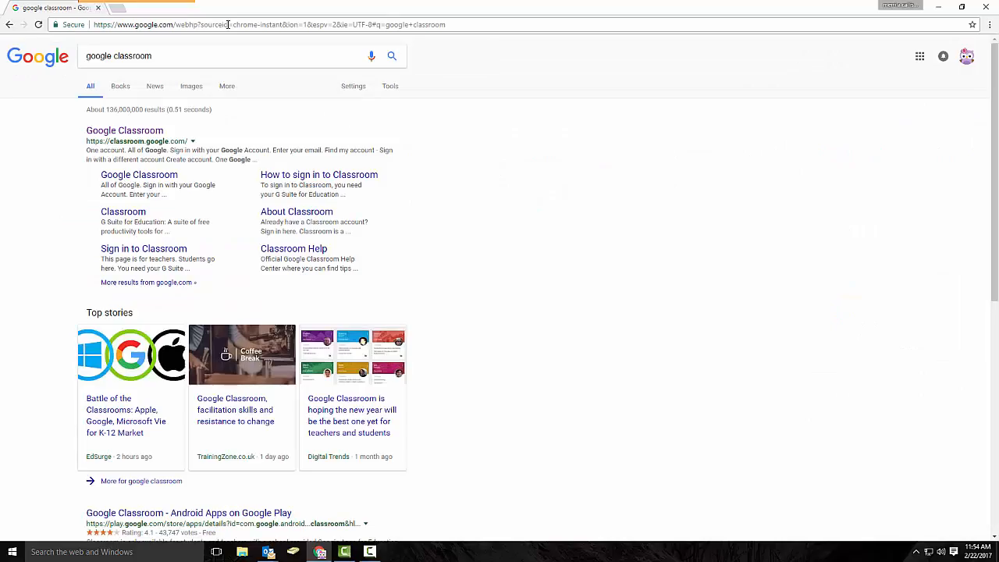
left_click(146, 132)
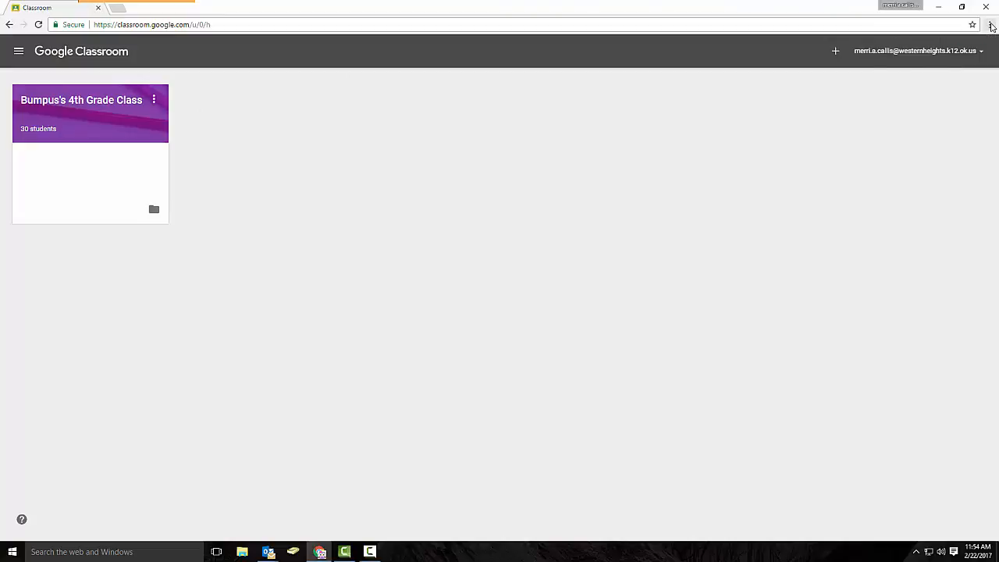
Bookmark the Classroom page in the Bookmarks bar folder, keeping the name Classroom.
left_click(989, 25)
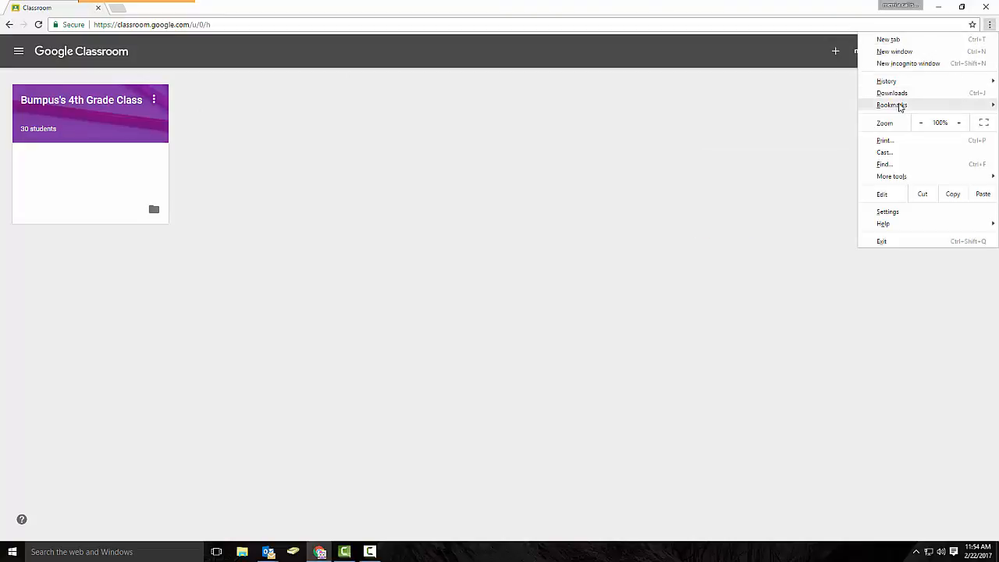
mouse_move(897, 106)
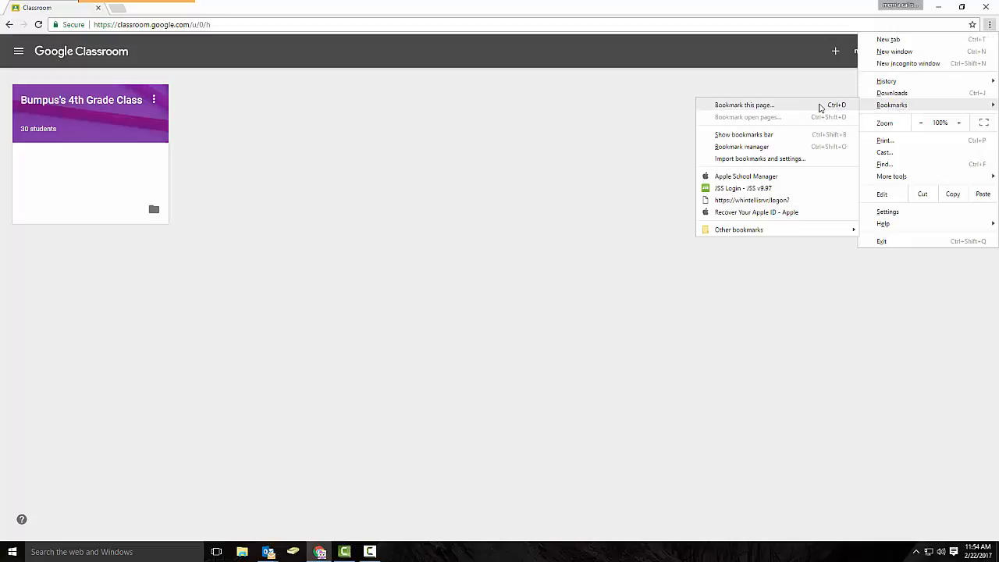
left_click(820, 105)
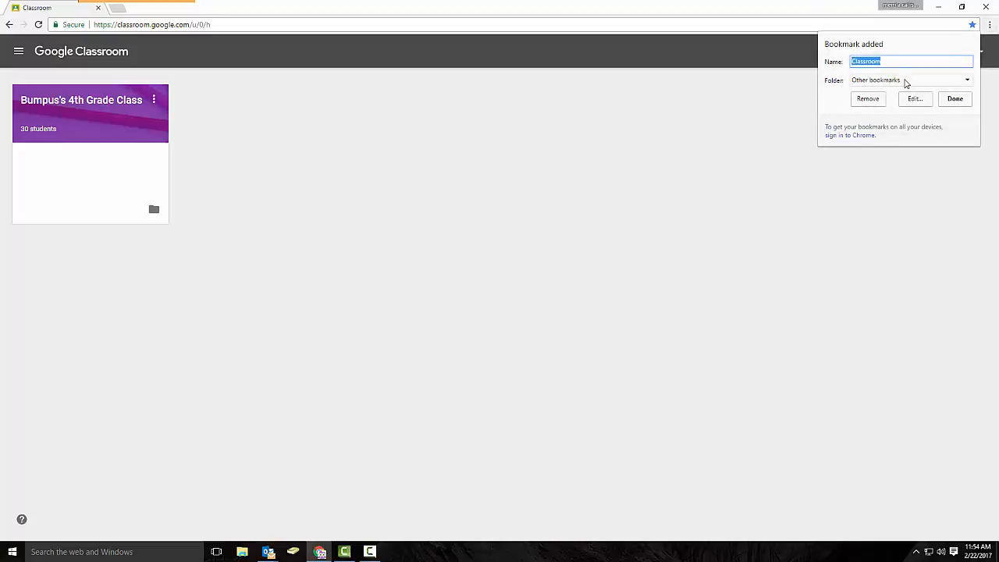
left_click(906, 83)
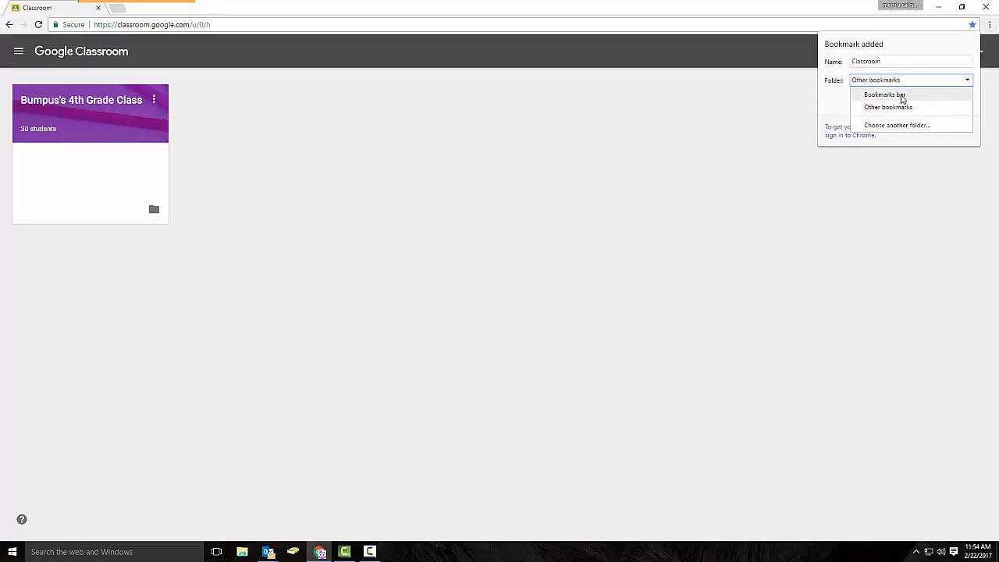
left_click(901, 95)
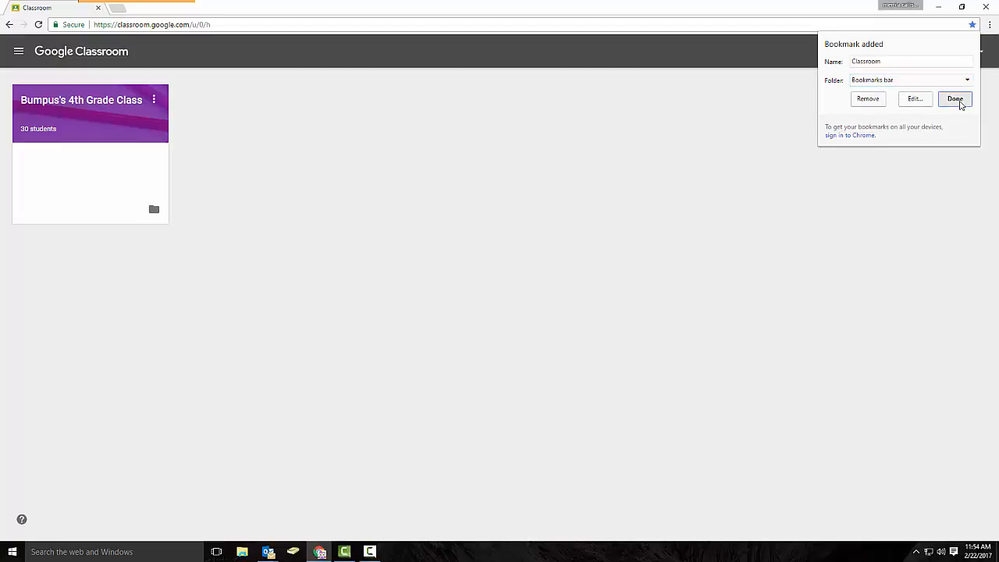
left_click(959, 102)
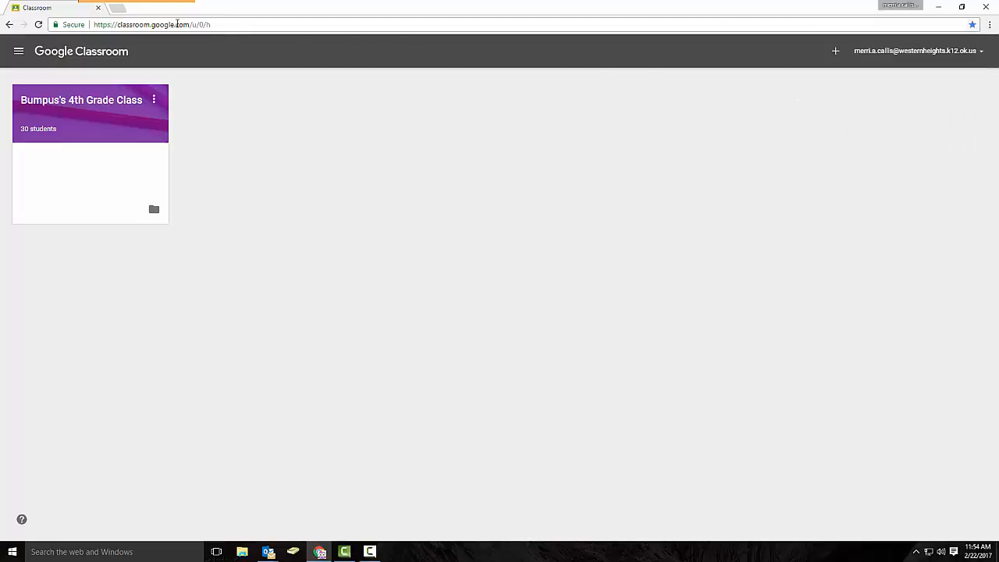
Check the Classroom bookmark in a new browser tab and return to the Classroom page.
left_click(115, 9)
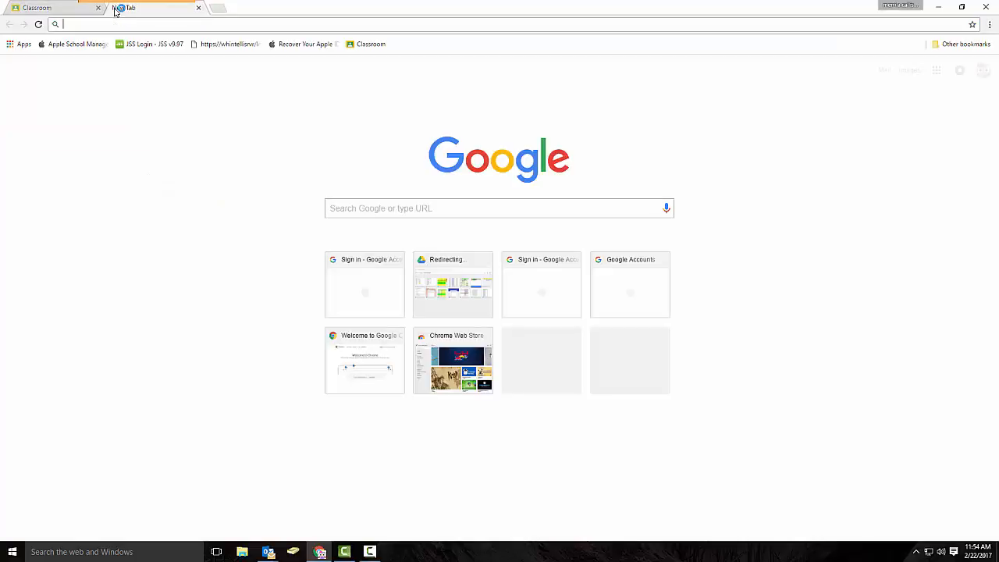
left_click(365, 46)
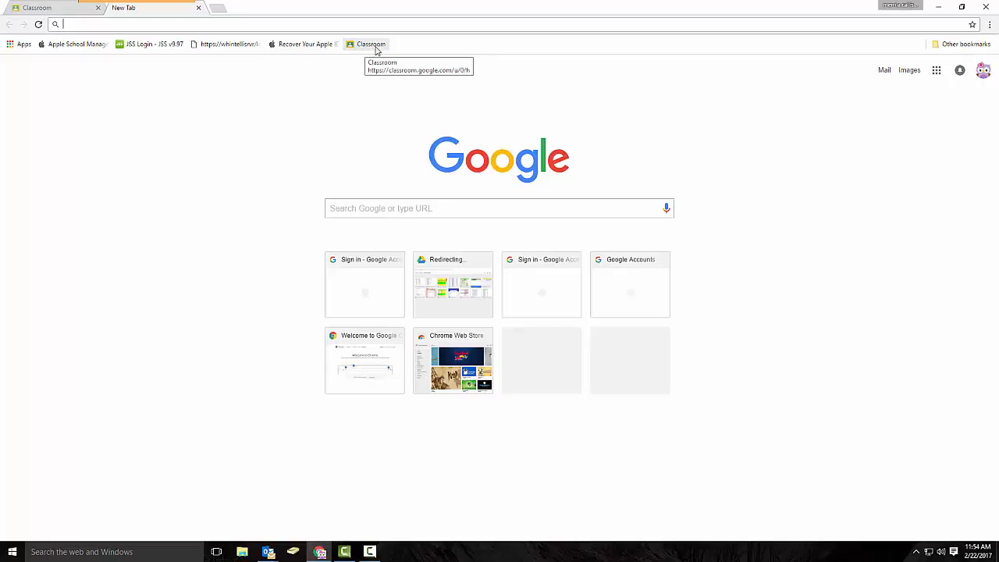
left_click(65, 9)
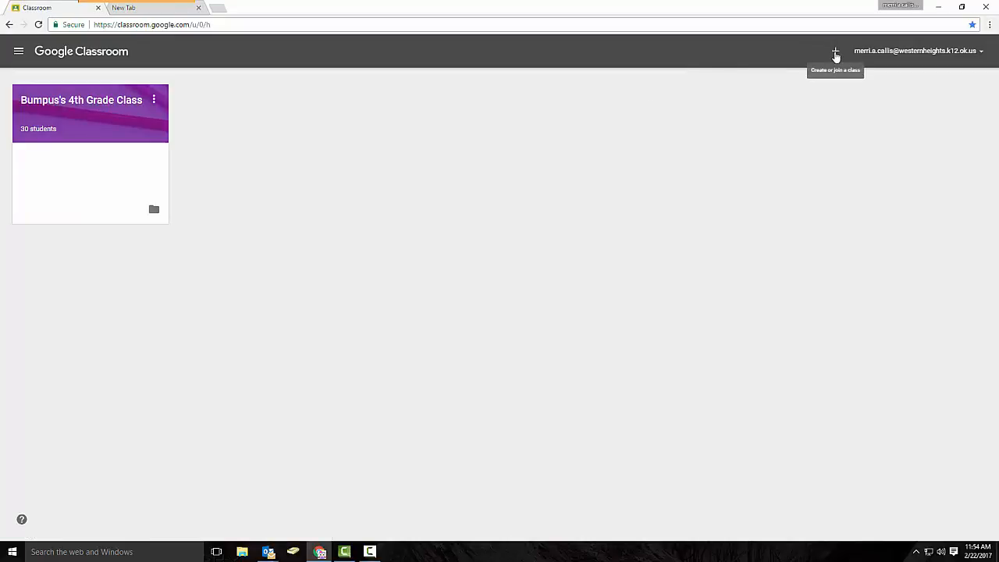
Create a class named with the teacher's title and surname plus "Third Grade", leaving the section and subject blank.
left_click(835, 53)
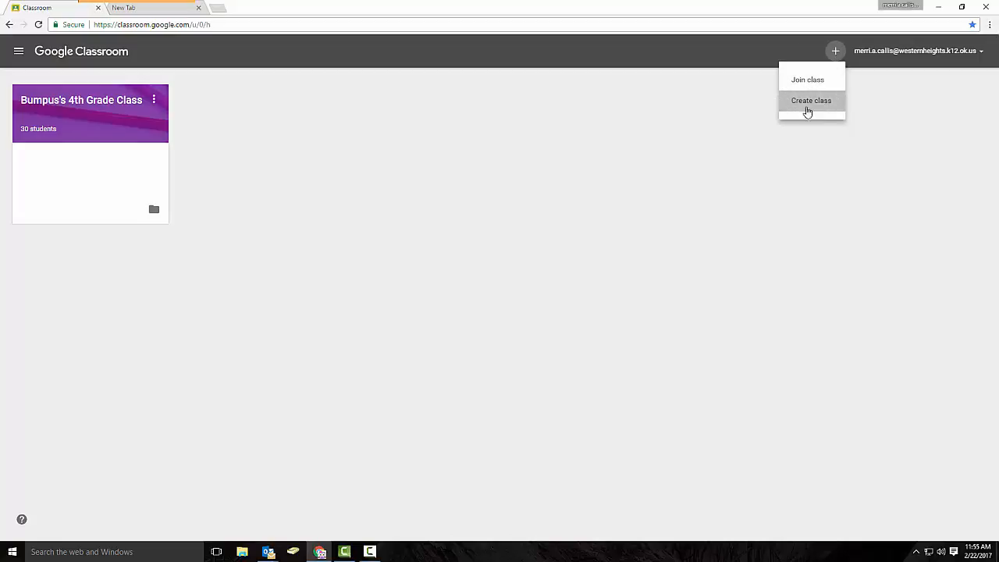
left_click(808, 109)
left_click(458, 256)
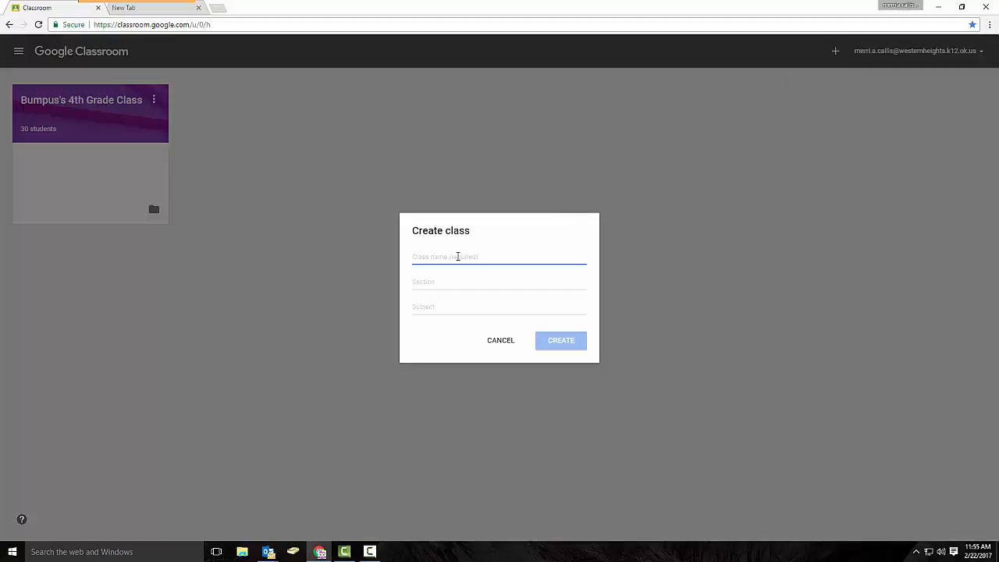
type("Mrs. Callis' Third Grade")
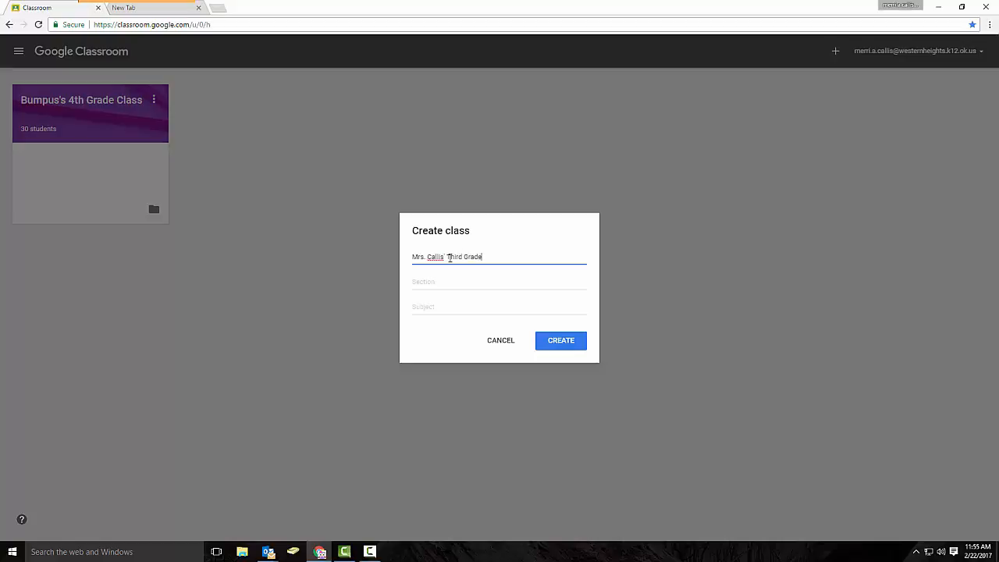
left_click(440, 282)
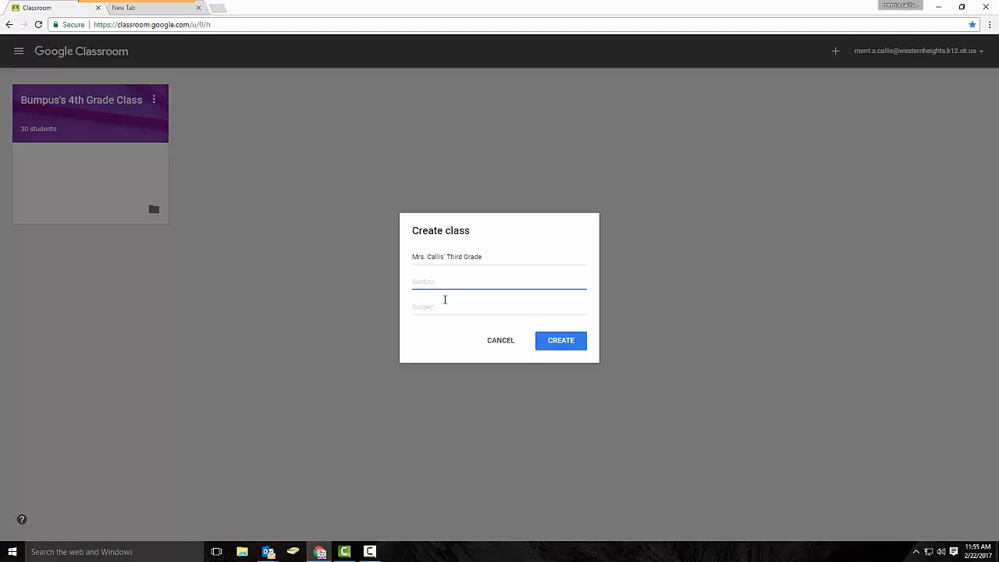
left_click(445, 304)
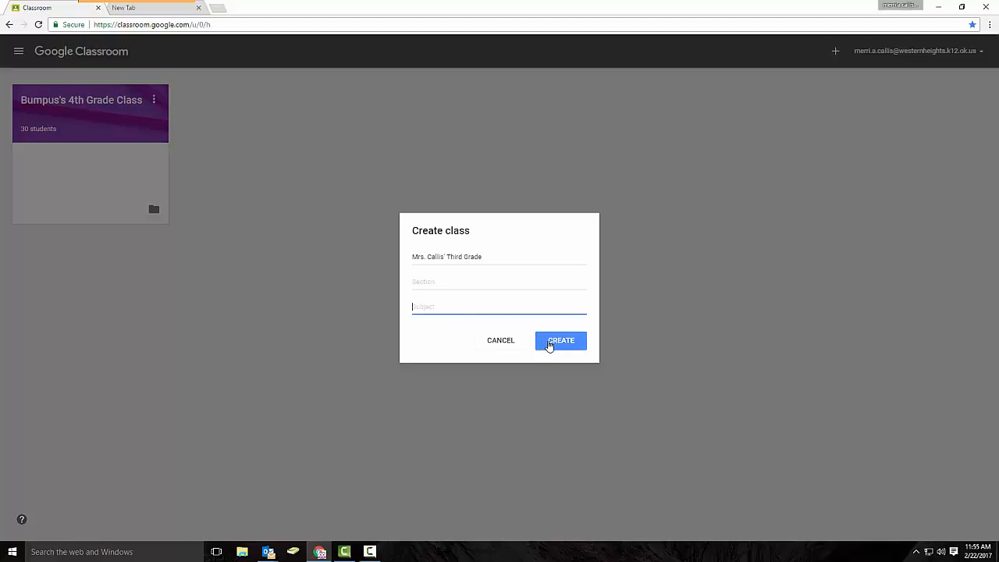
left_click(549, 345)
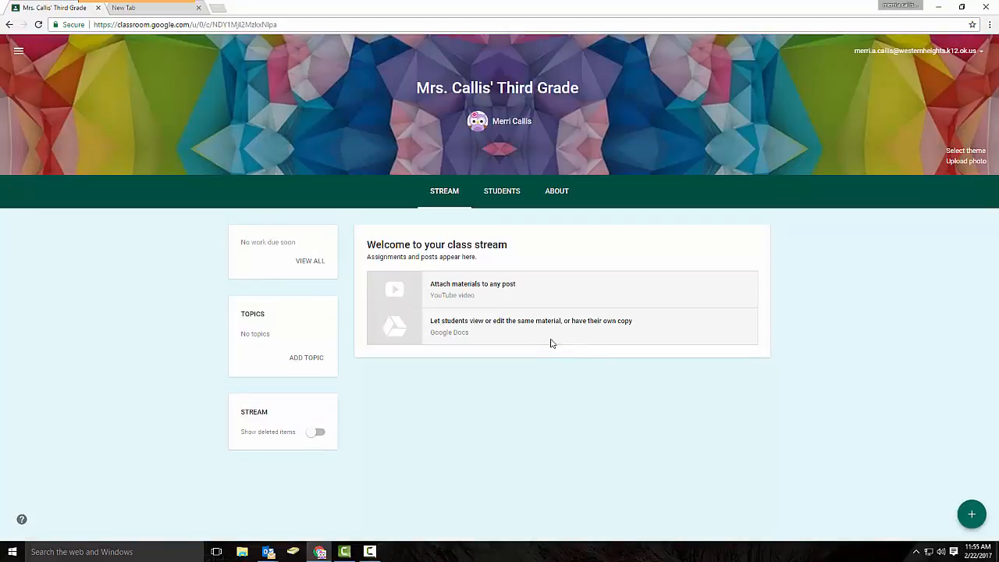
Set the class theme to the gallery image of colourful laboratory flasks.
left_click(965, 152)
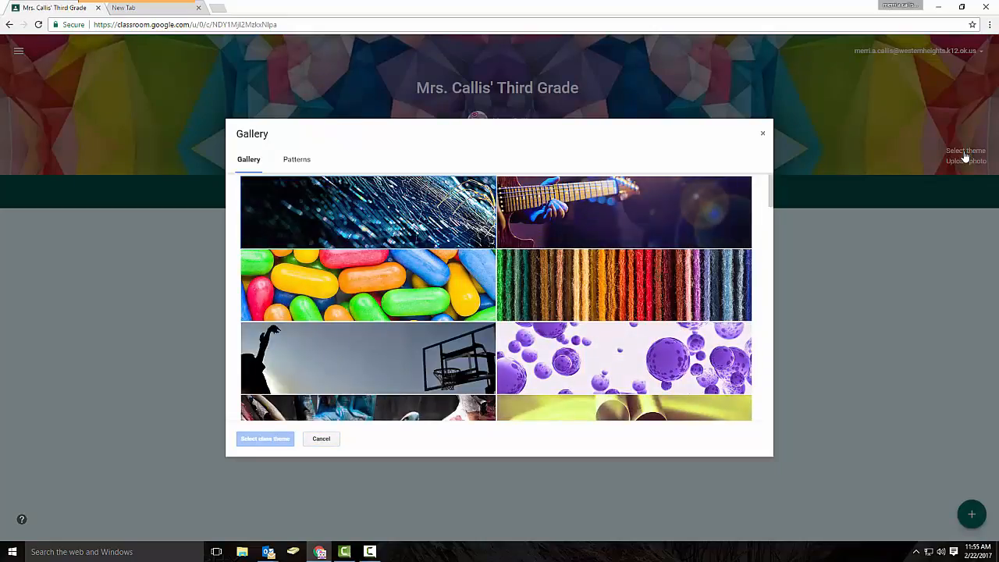
scroll(535, 272, "down", 2)
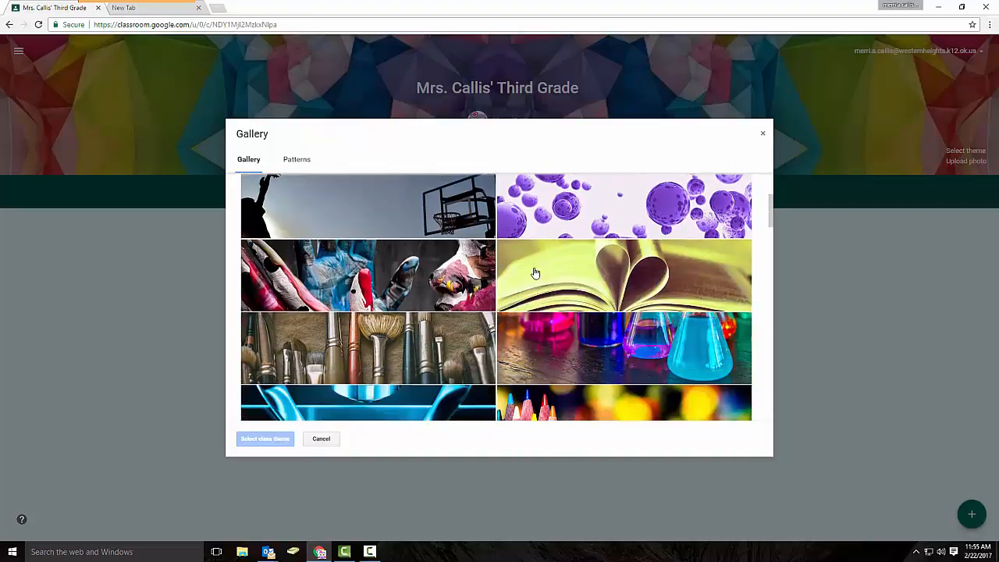
scroll(535, 273, "down", 1)
scroll(535, 273, "down", 2)
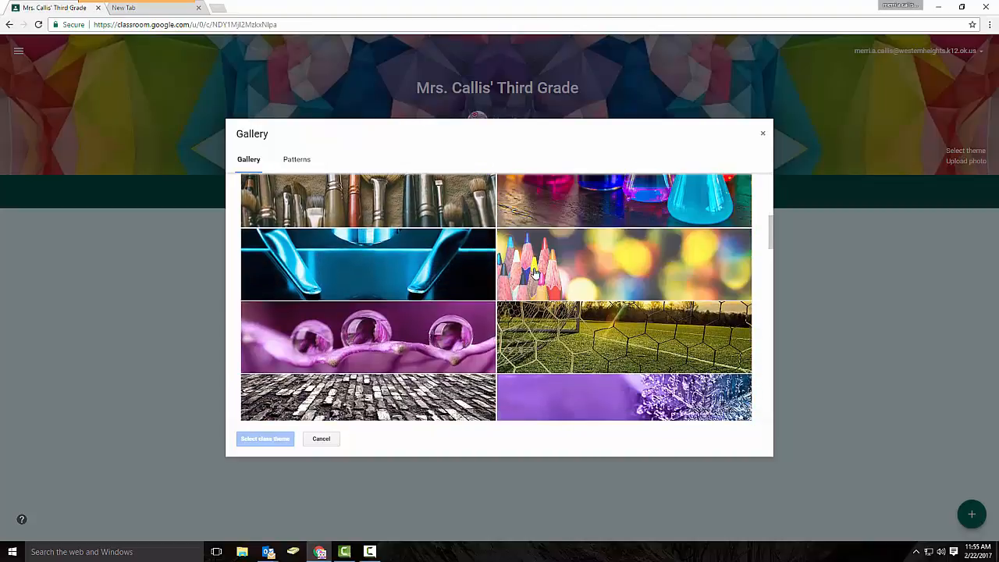
scroll(535, 273, "up", 3)
scroll(535, 273, "down", 1)
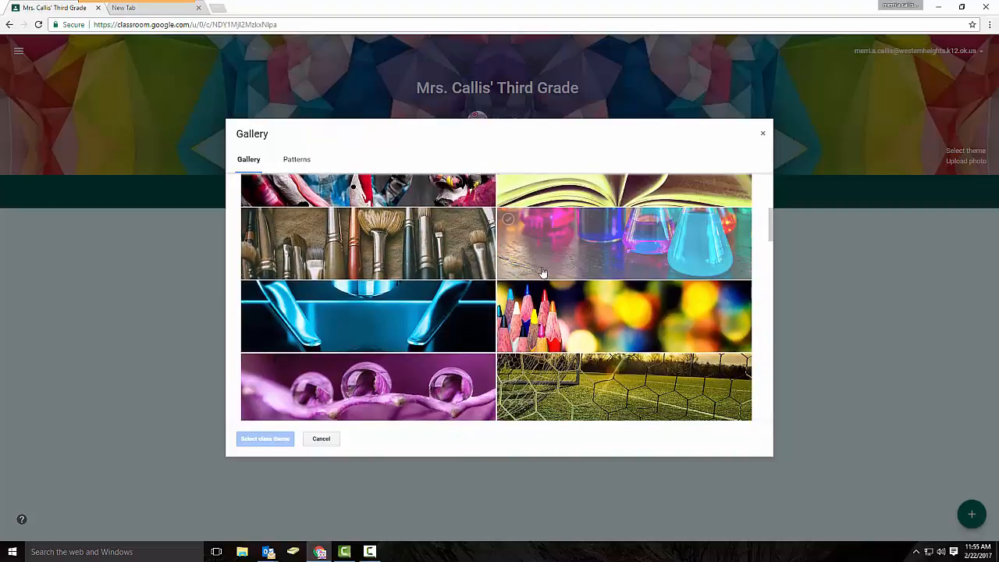
left_click(590, 254)
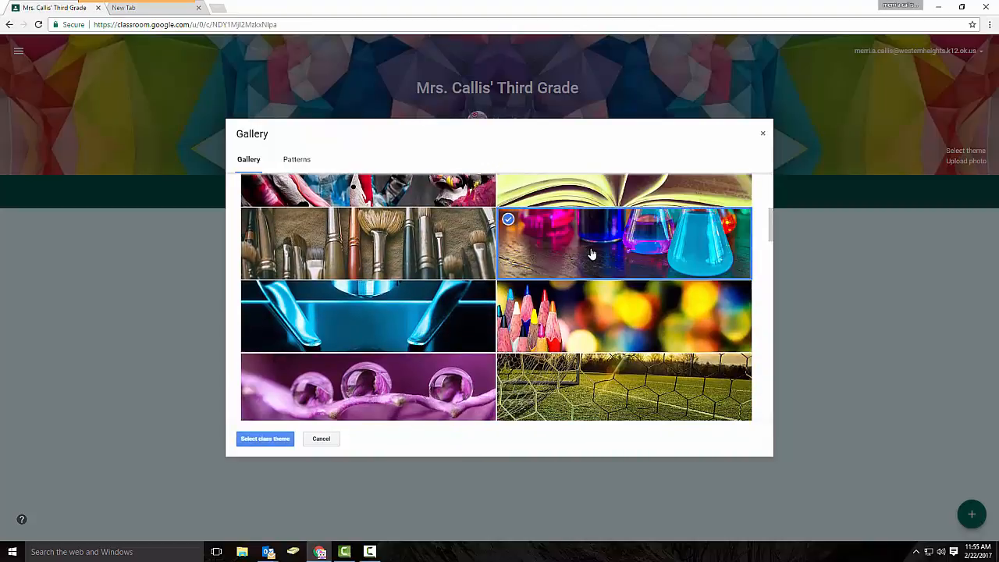
left_click(265, 439)
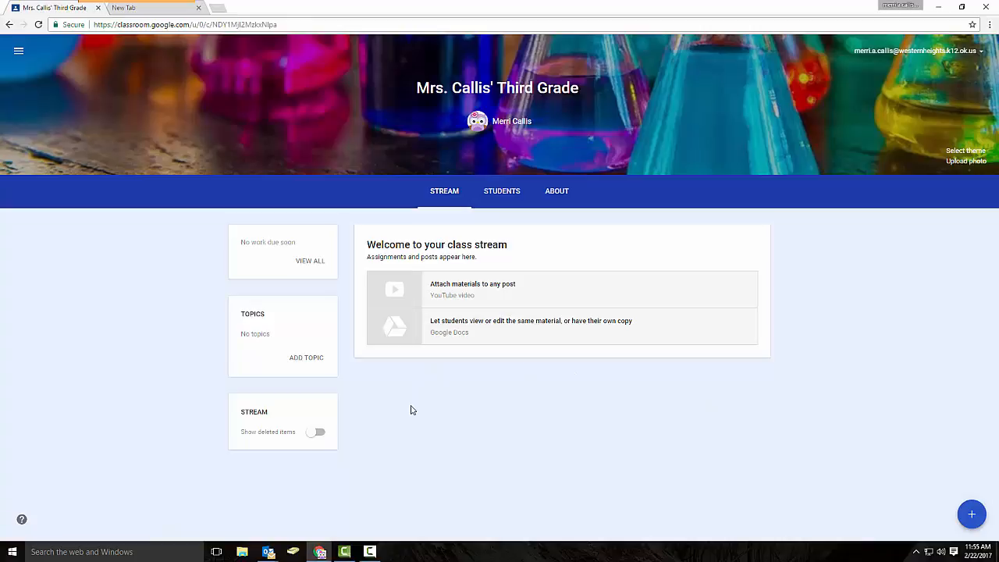
Review the new class's Students and About pages and return to its Stream.
left_click(503, 196)
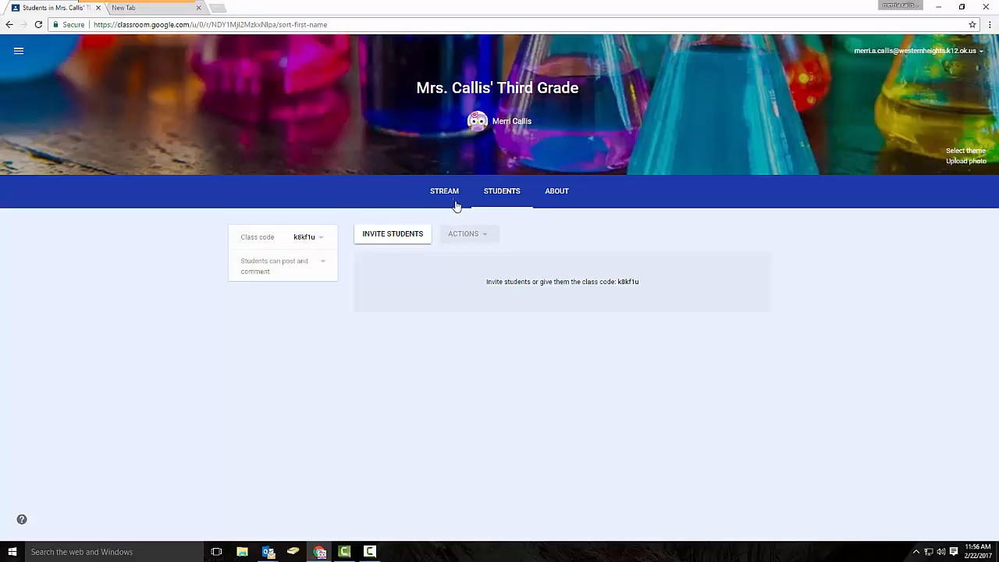
left_click(559, 193)
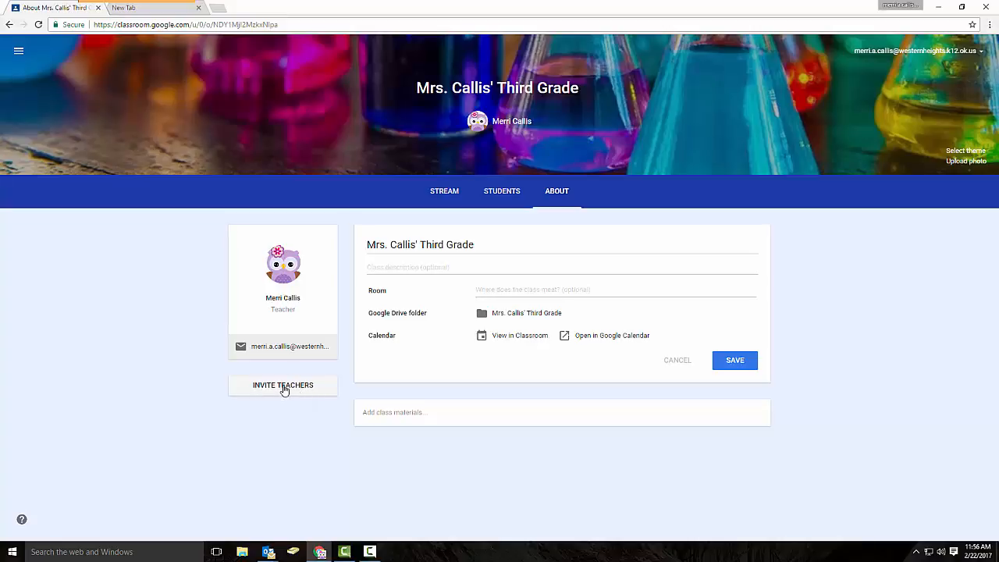
left_click(445, 192)
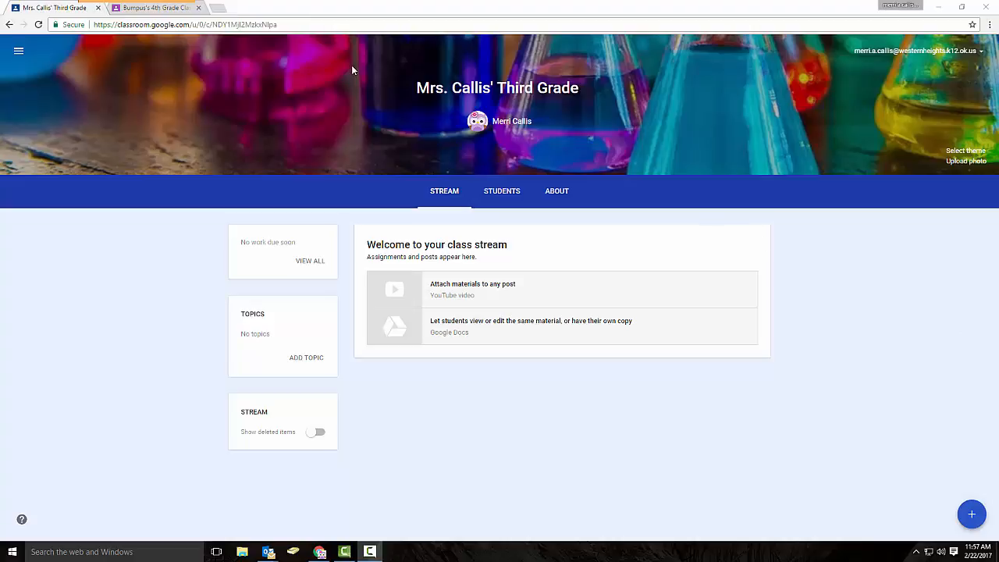
Review the assignments in the existing 4th grade class's stream and open the Charge It slides attachment.
left_click(156, 10)
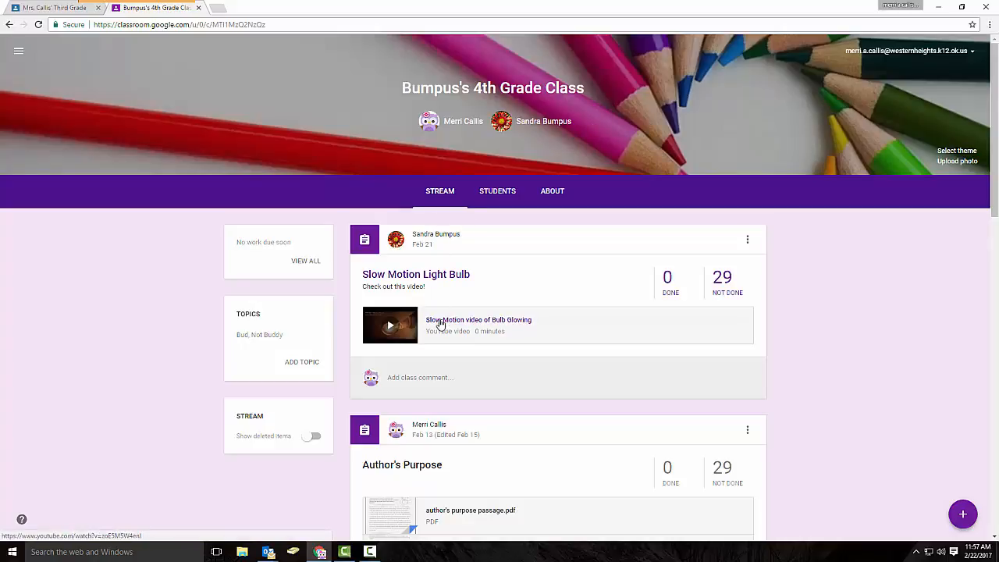
scroll(442, 342, "down", 2)
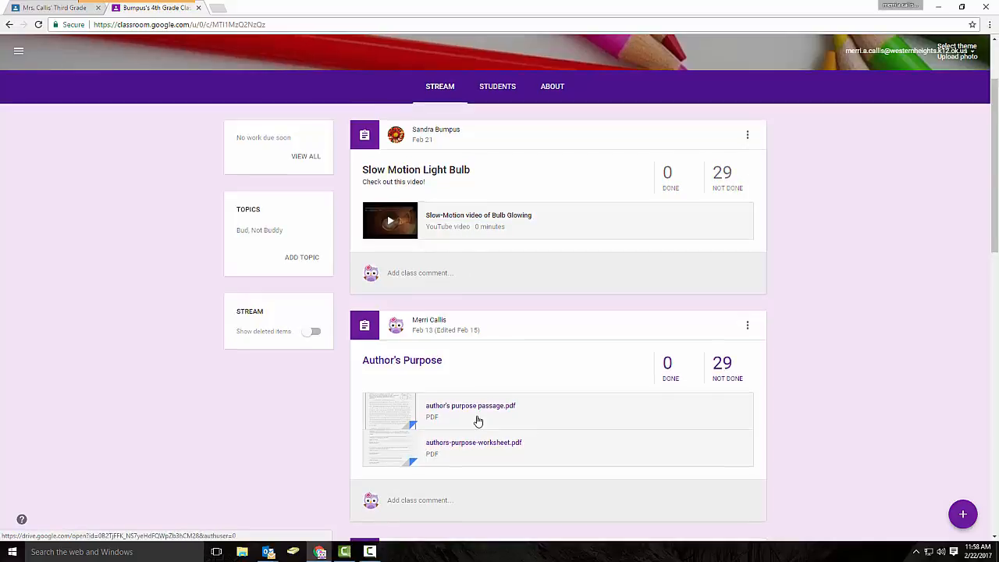
scroll(475, 419, "down", 3)
scroll(477, 415, "up", 1)
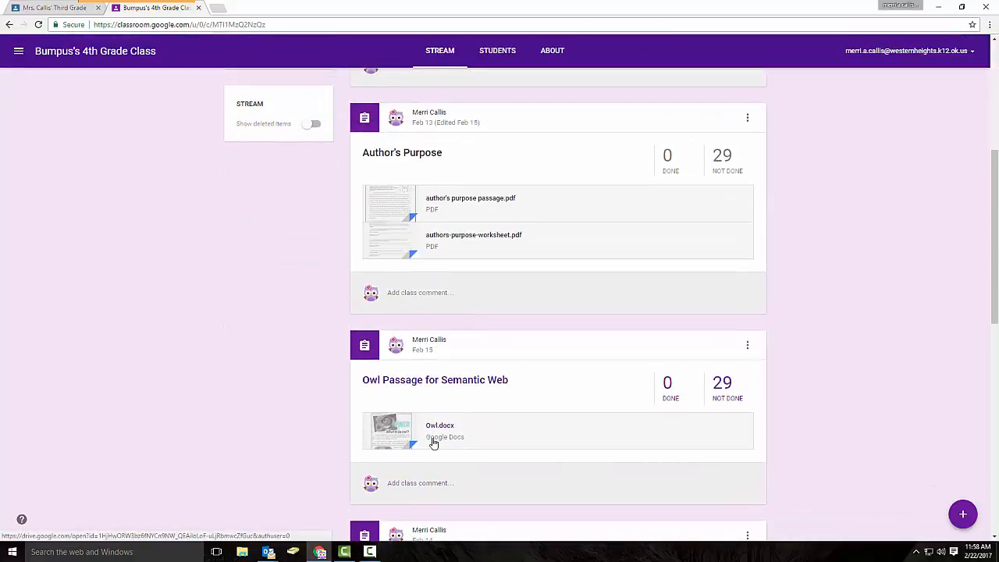
scroll(404, 437, "down", 3)
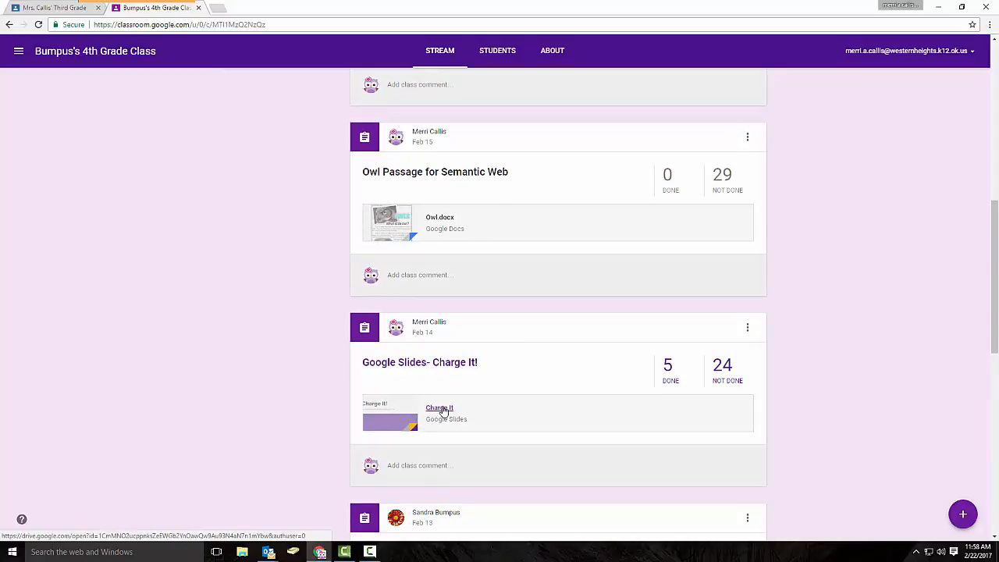
left_click(439, 408)
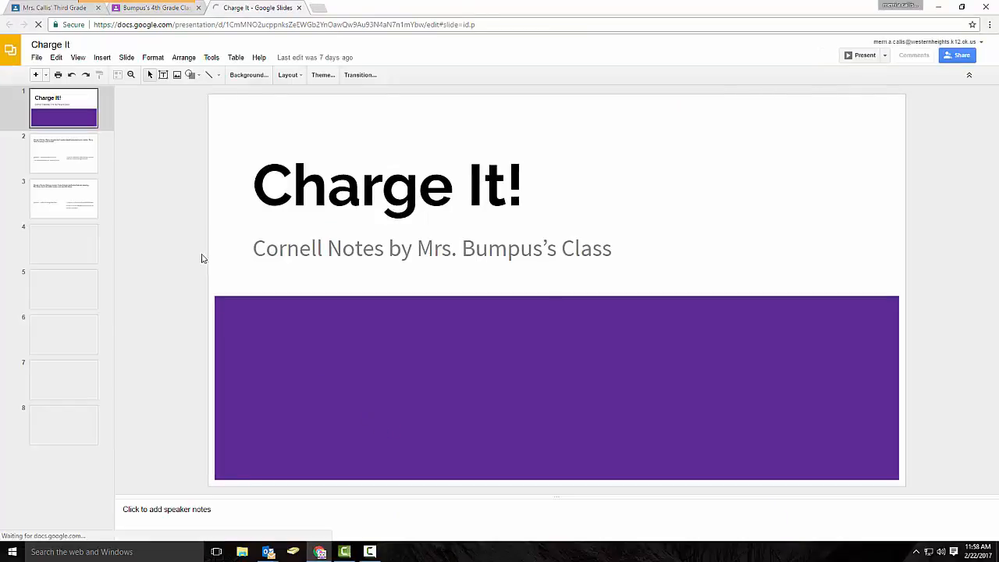
Look through the group notes on slides 2 to 5 of the Charge It presentation and close it.
left_click(61, 163)
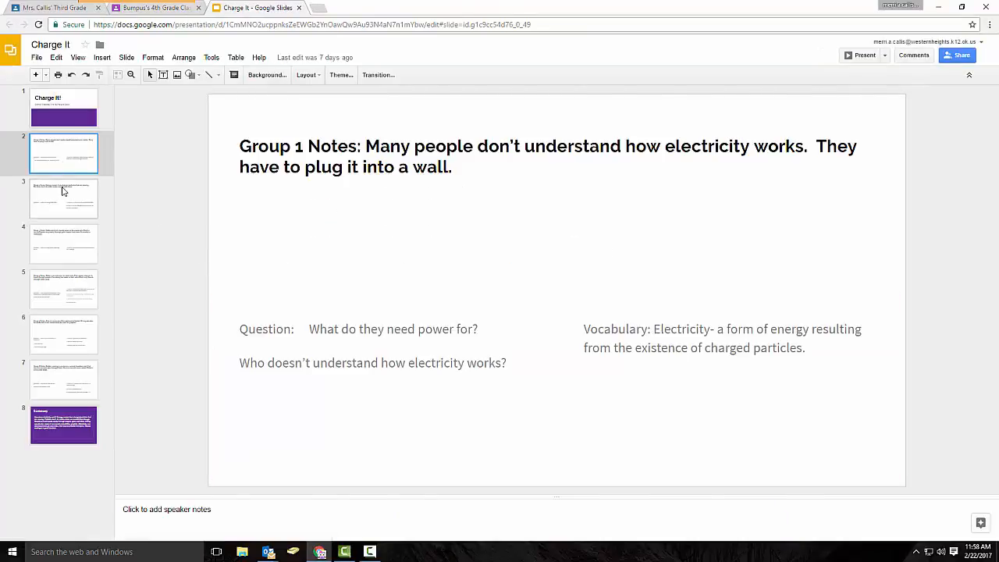
left_click(64, 195)
left_click(70, 246)
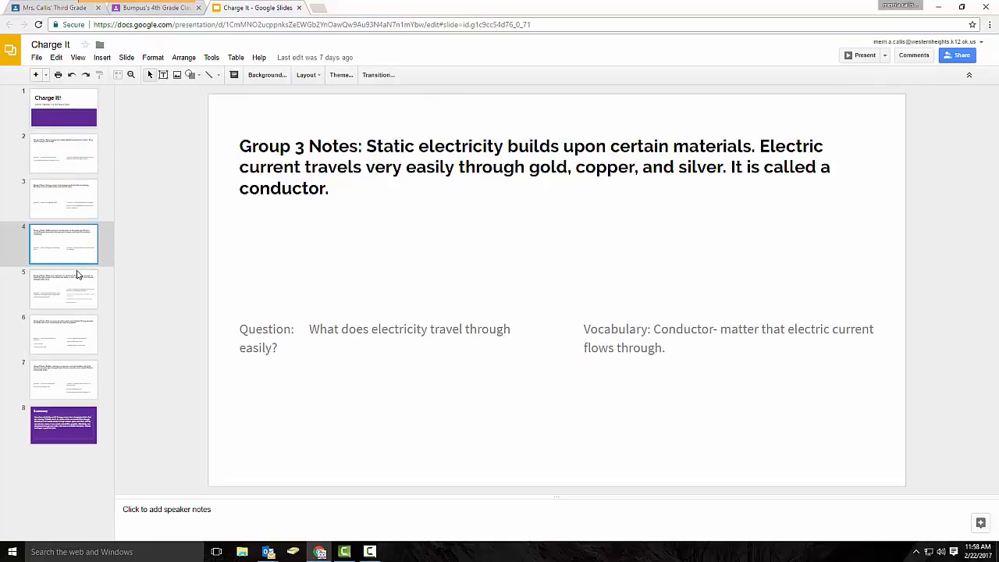
left_click(79, 283)
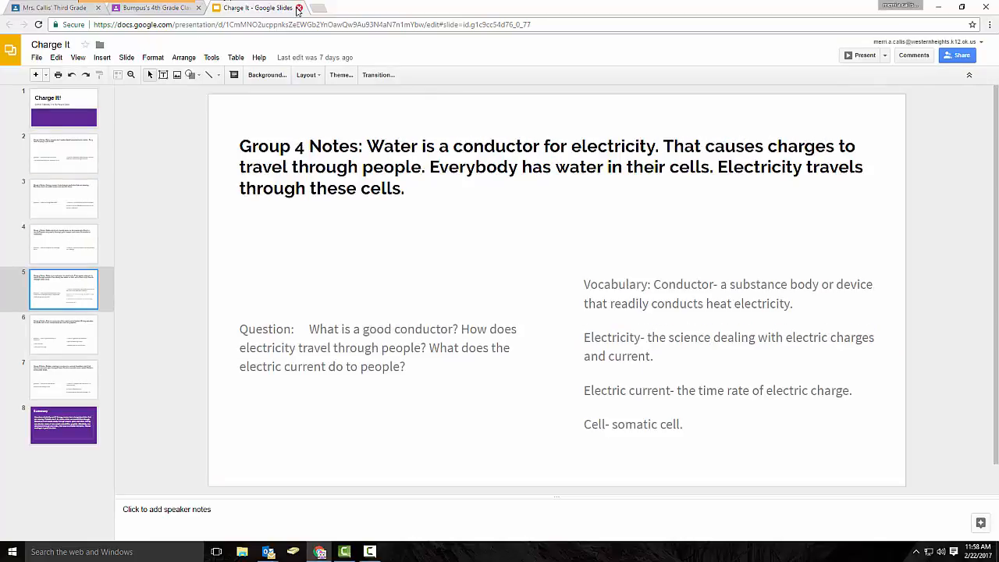
left_click(298, 11)
Review the older assignments in the 4th grade class's stream and the options available for the Slow Motion Light Bulb post.
scroll(384, 270, "down", 3)
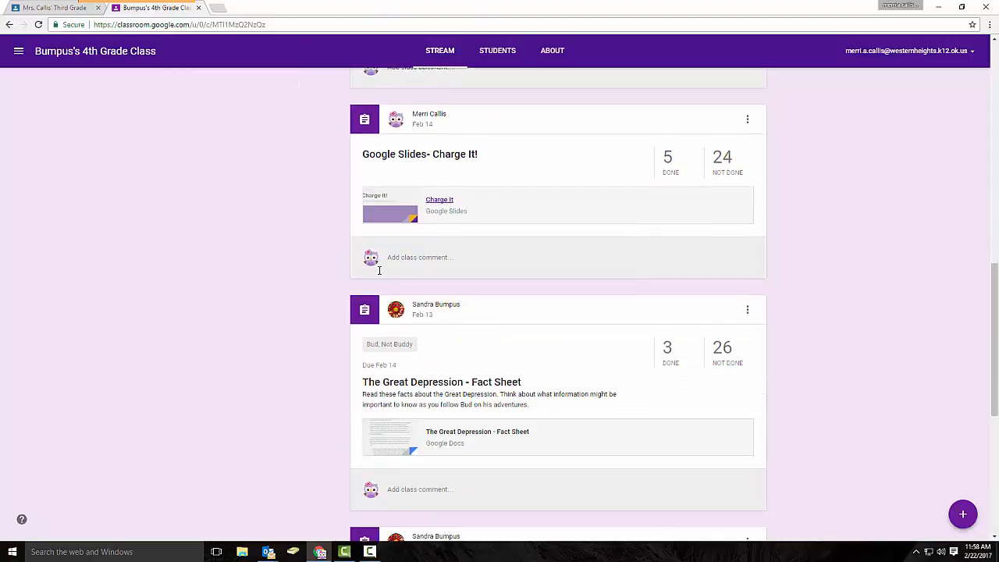
scroll(384, 270, "down", 2)
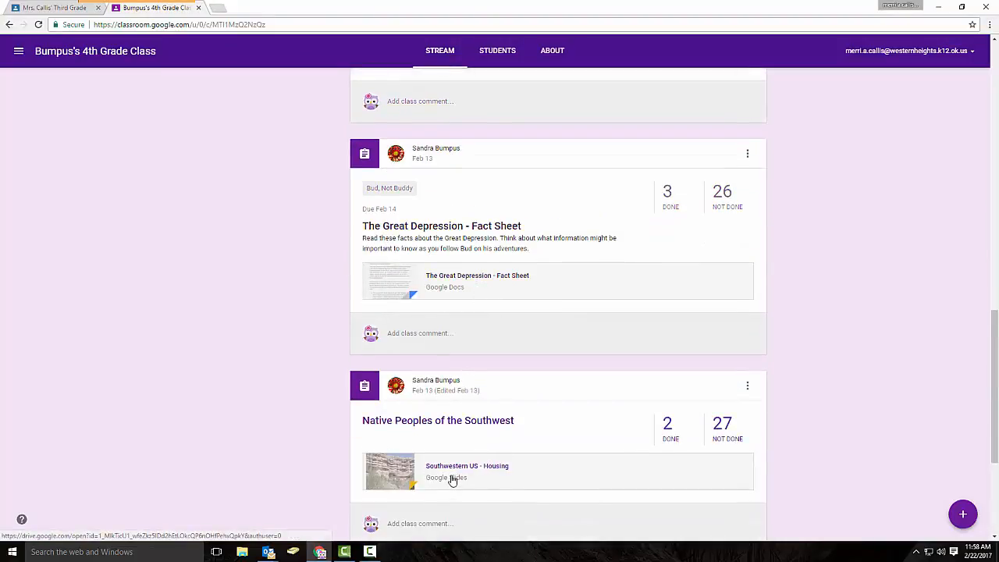
scroll(500, 352, "up", 15)
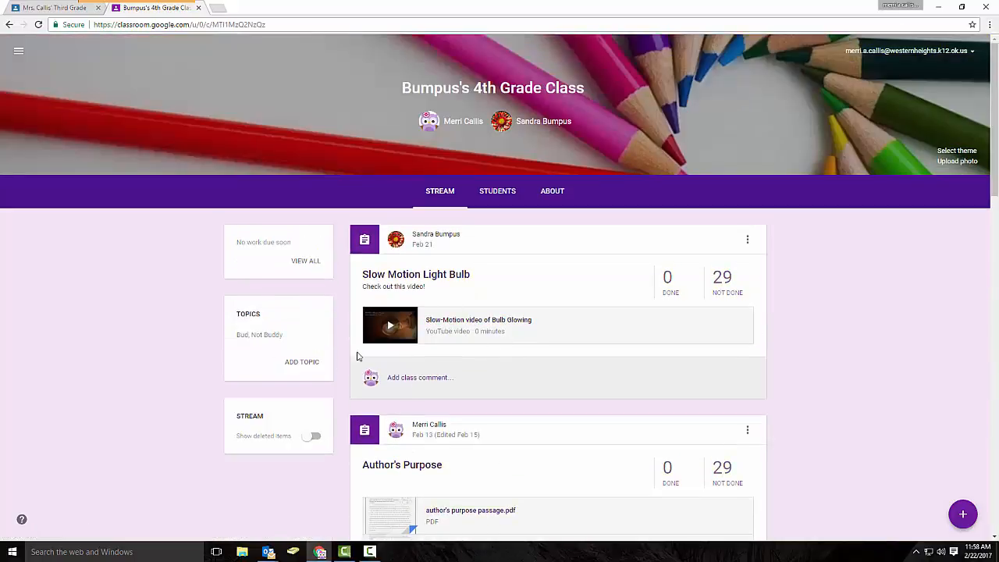
left_click(748, 242)
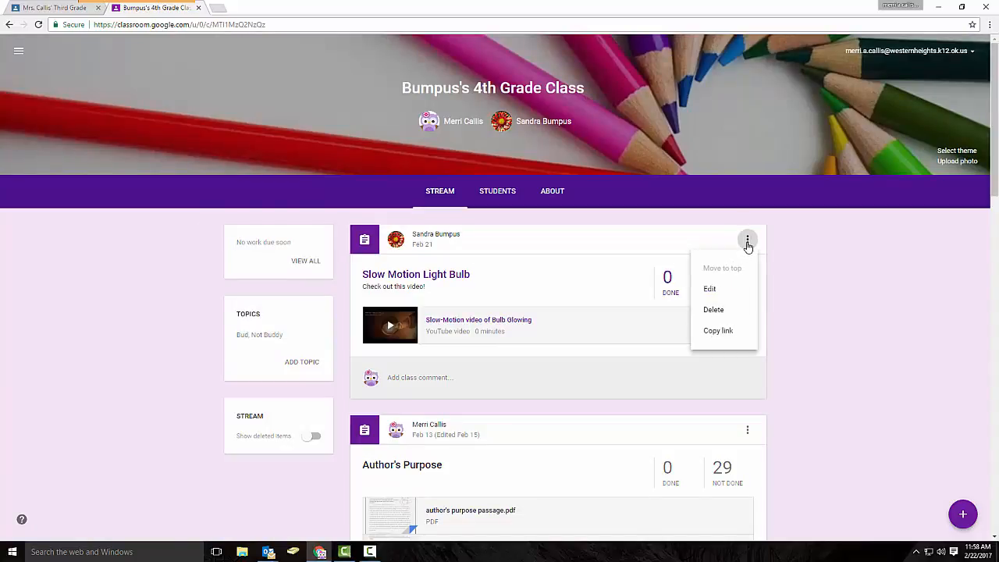
left_click(806, 259)
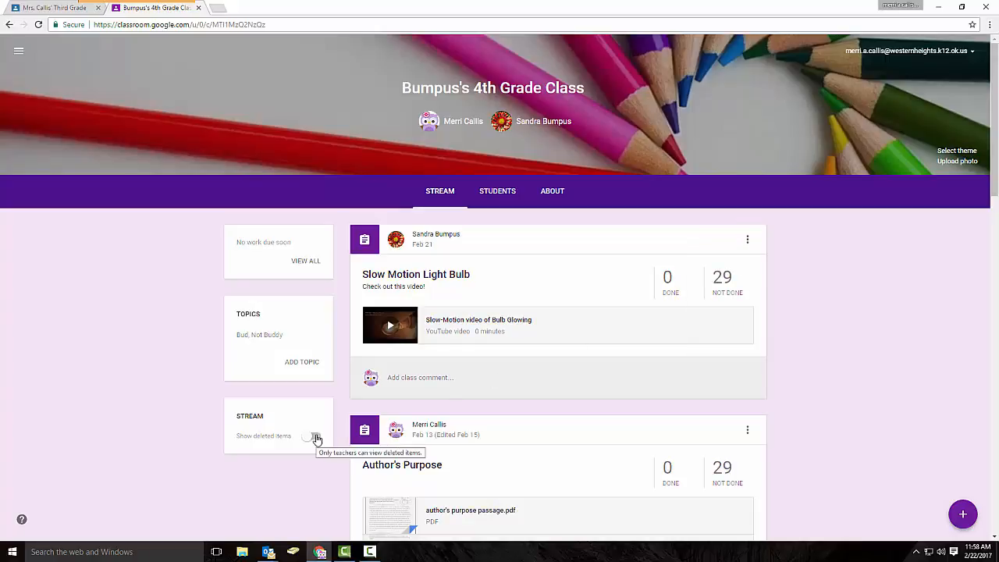
Show deleted items in the 4th grade class's stream and examine the deleted posts and their deletion details.
left_click(314, 436)
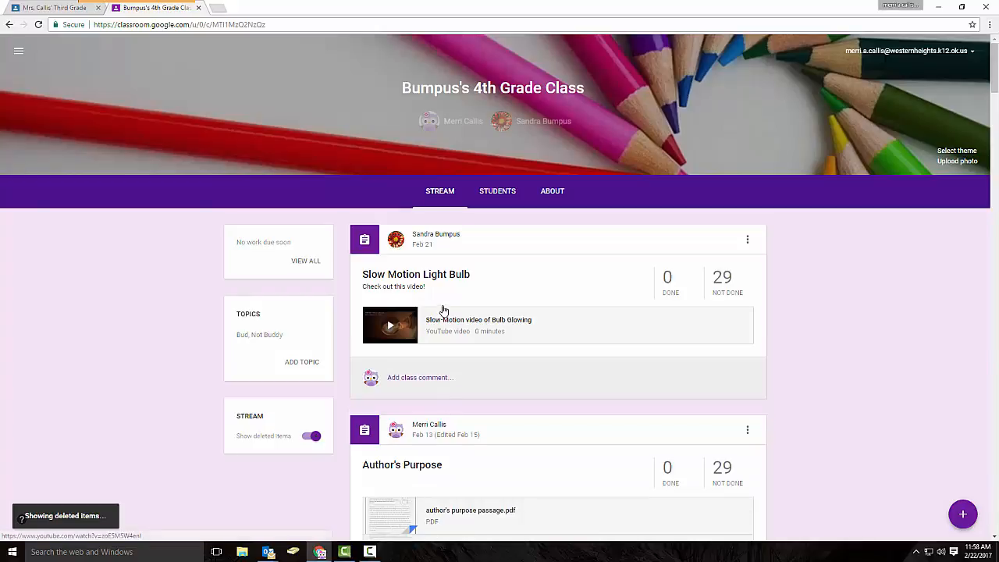
scroll(442, 311, "down", 7)
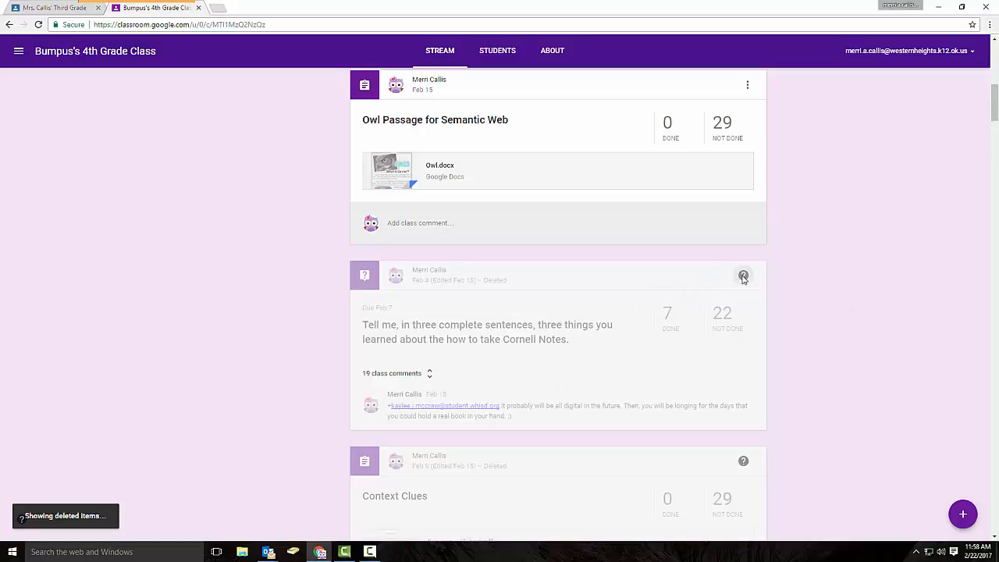
mouse_move(742, 279)
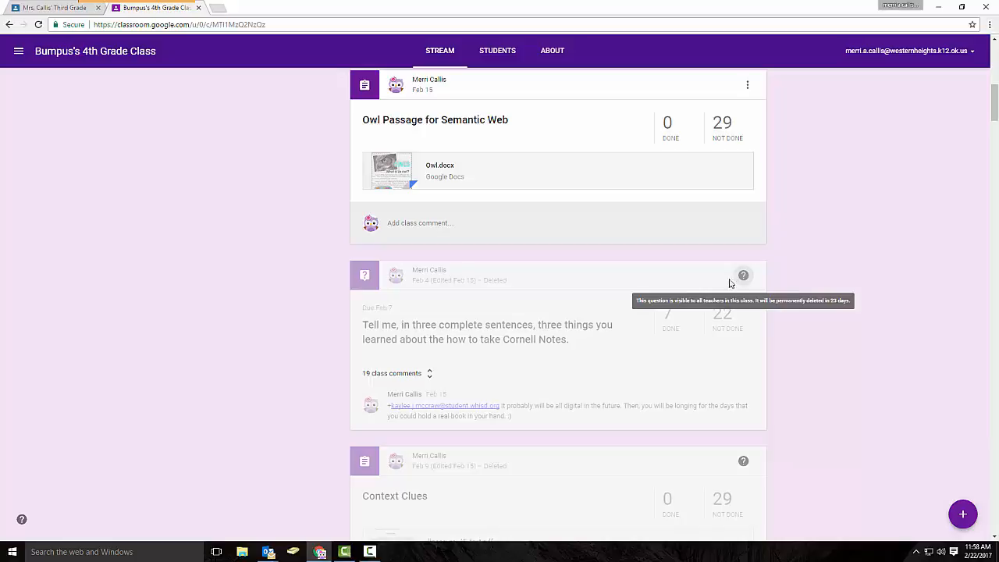
scroll(559, 341, "down", 10)
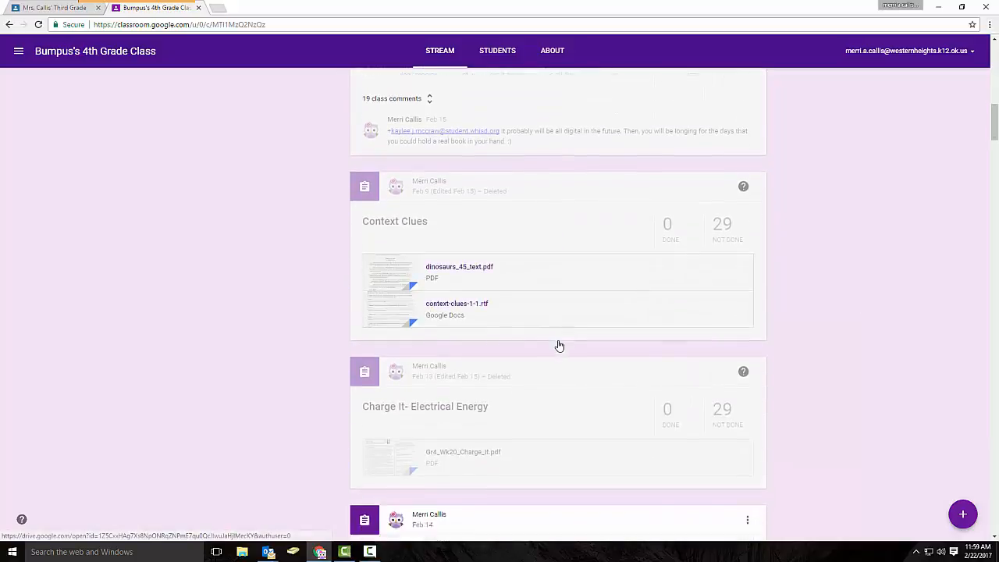
scroll(559, 344, "down", 8)
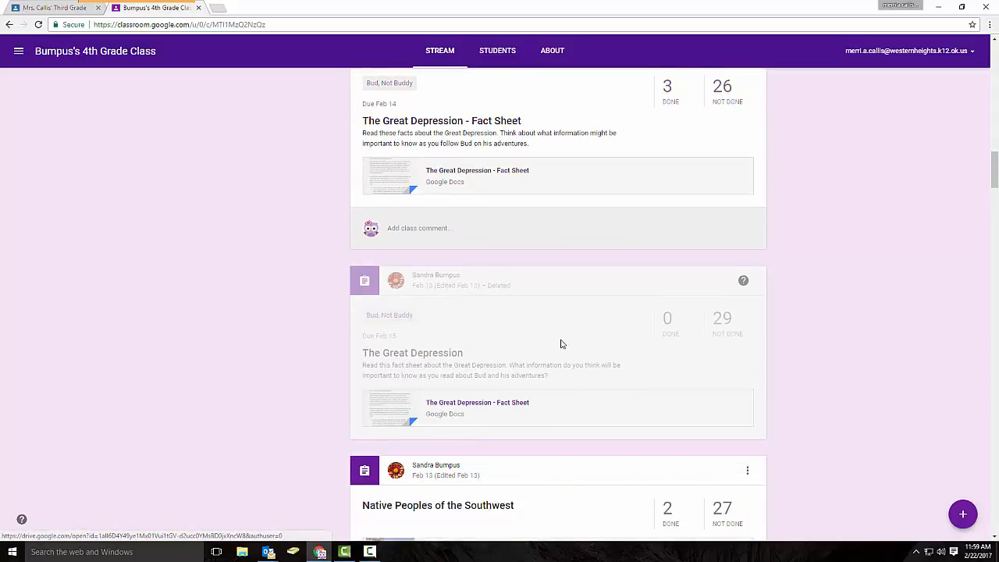
scroll(564, 344, "down", 7)
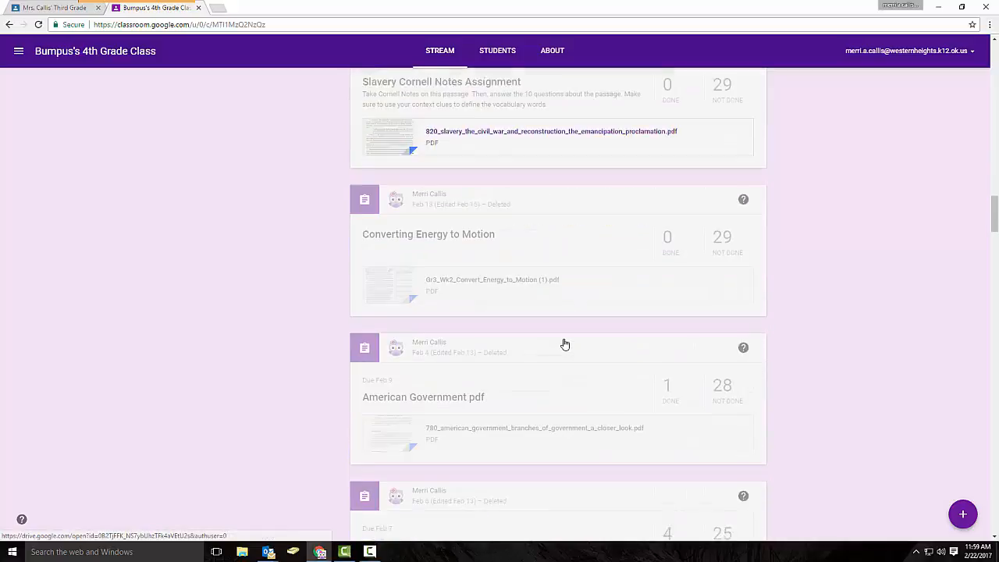
scroll(564, 343, "down", 3)
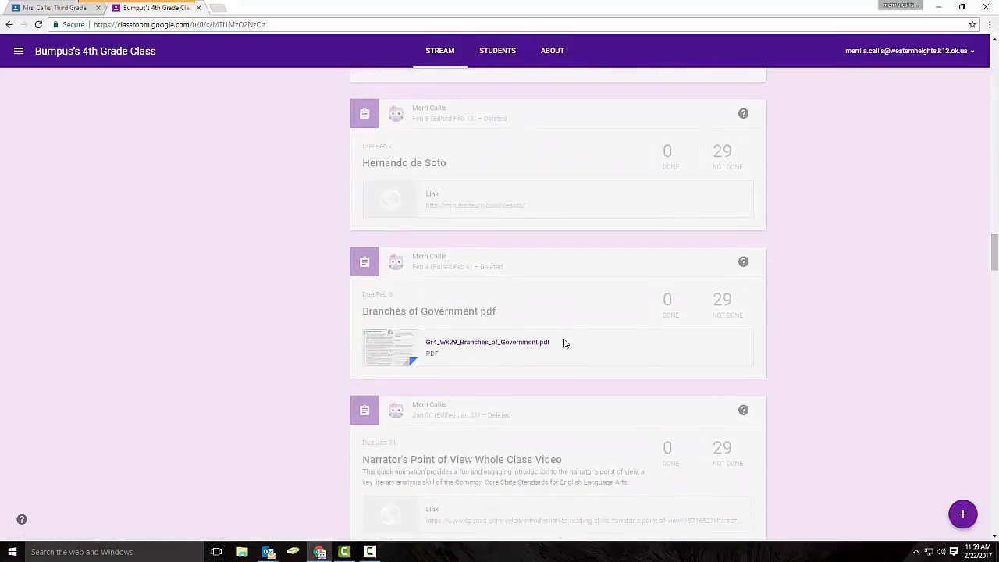
scroll(565, 343, "up", 15)
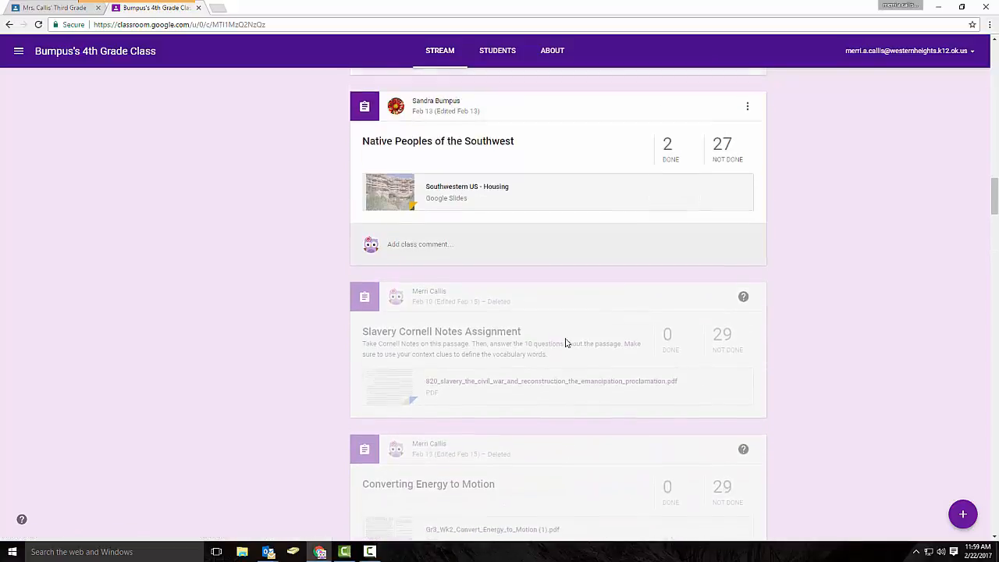
scroll(565, 343, "up", 10)
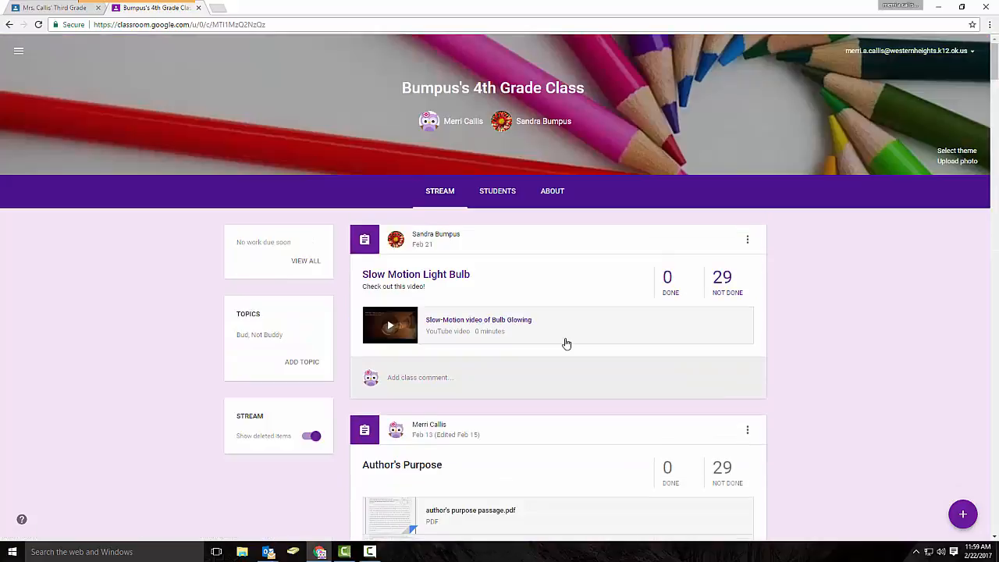
Review the student roster of the 4th grade class.
left_click(497, 191)
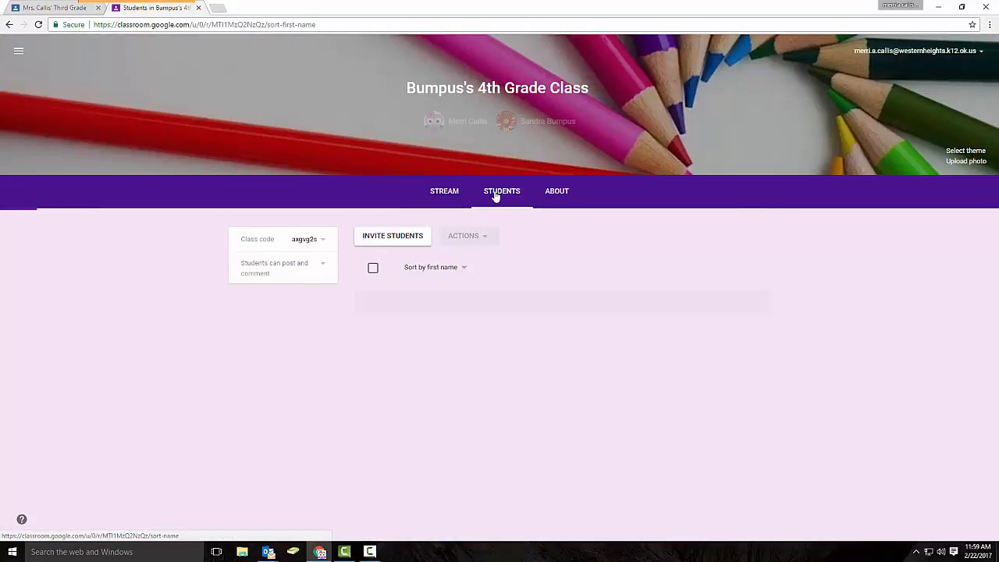
scroll(449, 357, "down", 9)
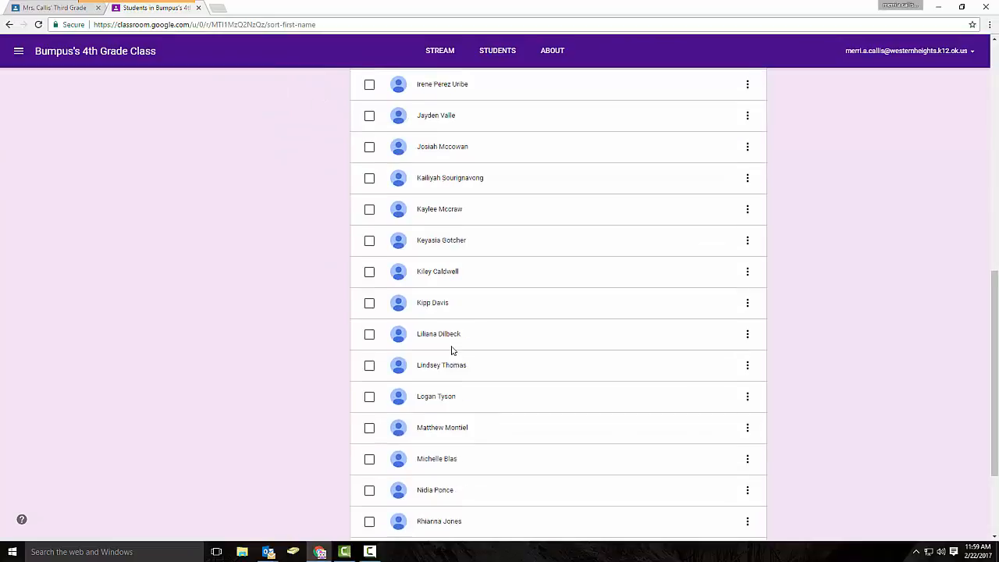
scroll(452, 350, "up", 4)
scroll(453, 350, "up", 6)
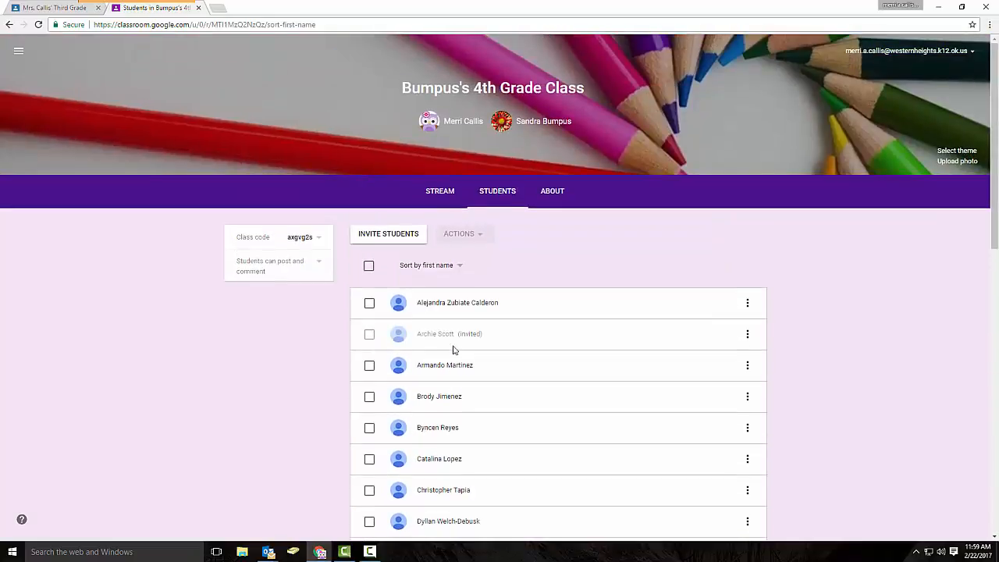
Review the 4th grade class's About page, opening an e-mail draft to the co-teacher and closing it unsent.
left_click(550, 192)
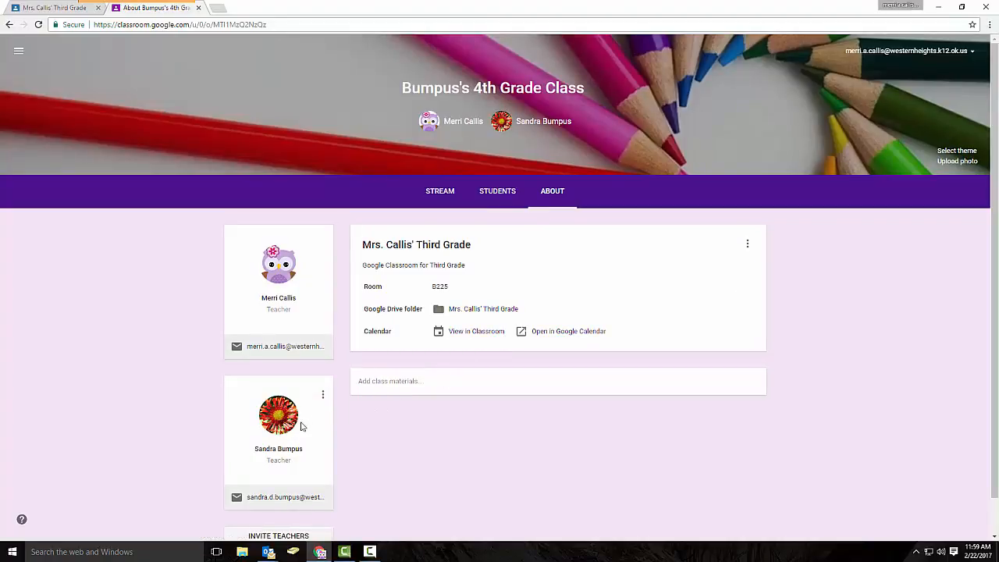
left_click(275, 499)
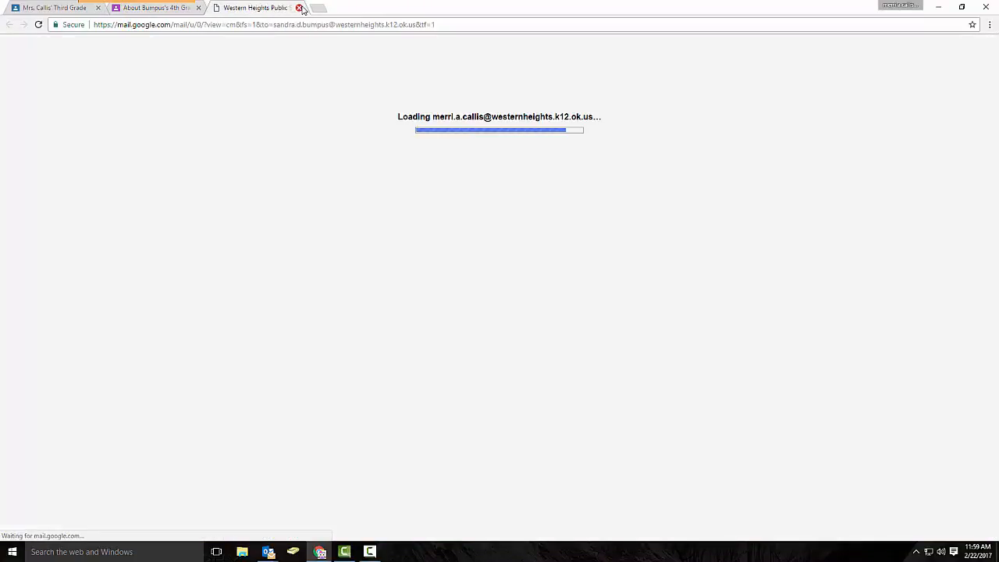
left_click(299, 8)
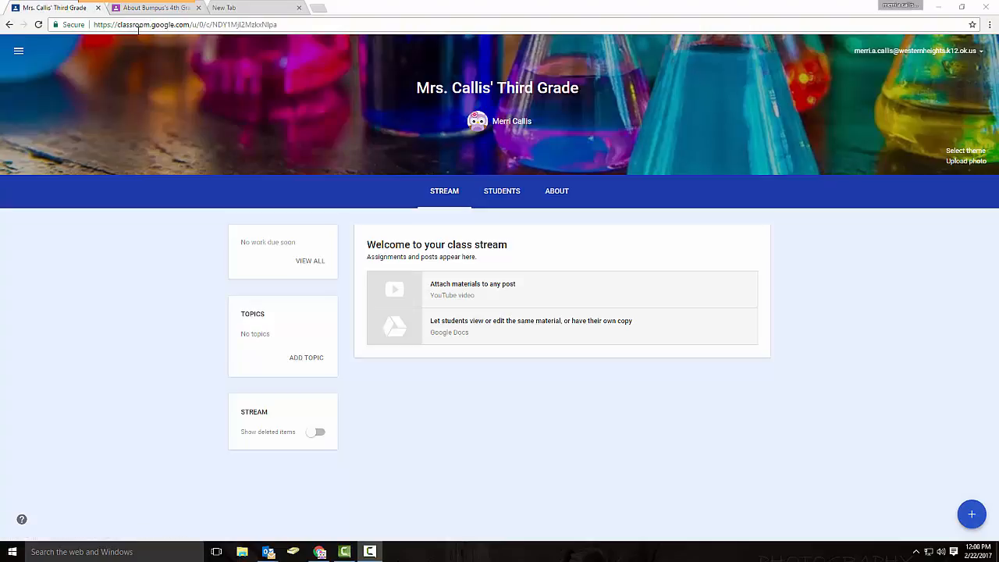
Check the class code on the new third grade class's Students page and return to its Stream.
left_click(502, 195)
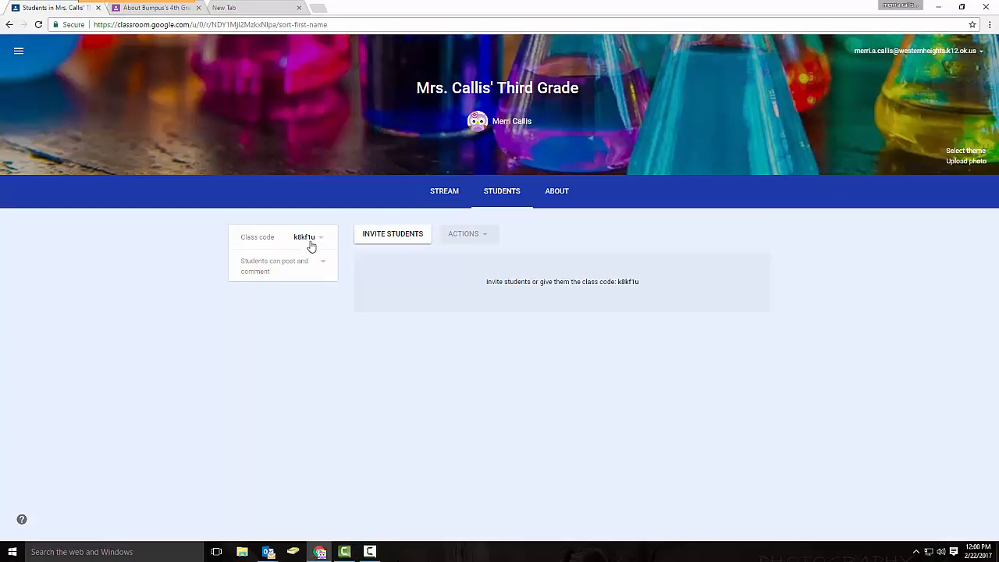
left_click(443, 195)
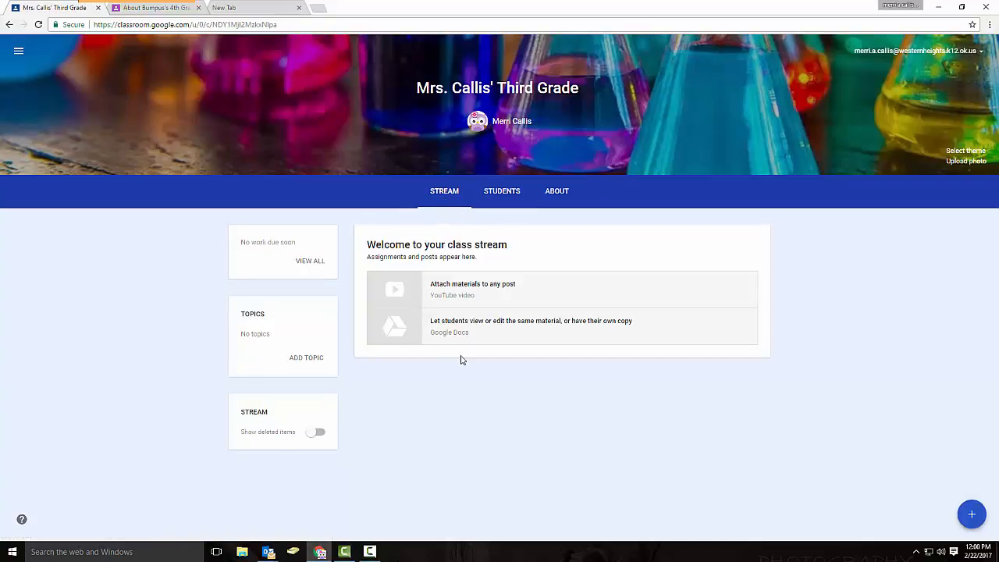
Post the announcement "Welcome to Google Classroom." to all students in the third grade class.
mouse_move(972, 503)
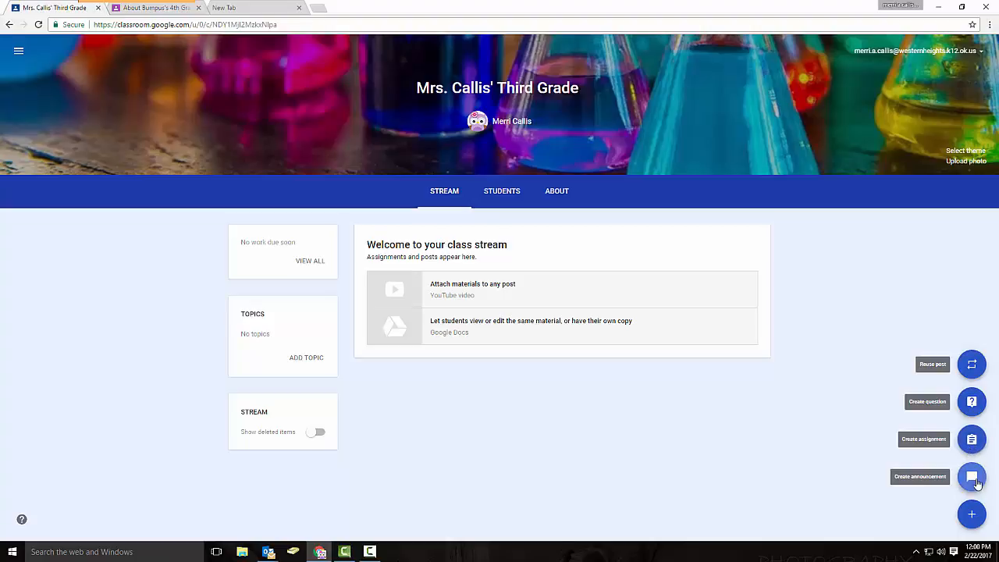
left_click(971, 478)
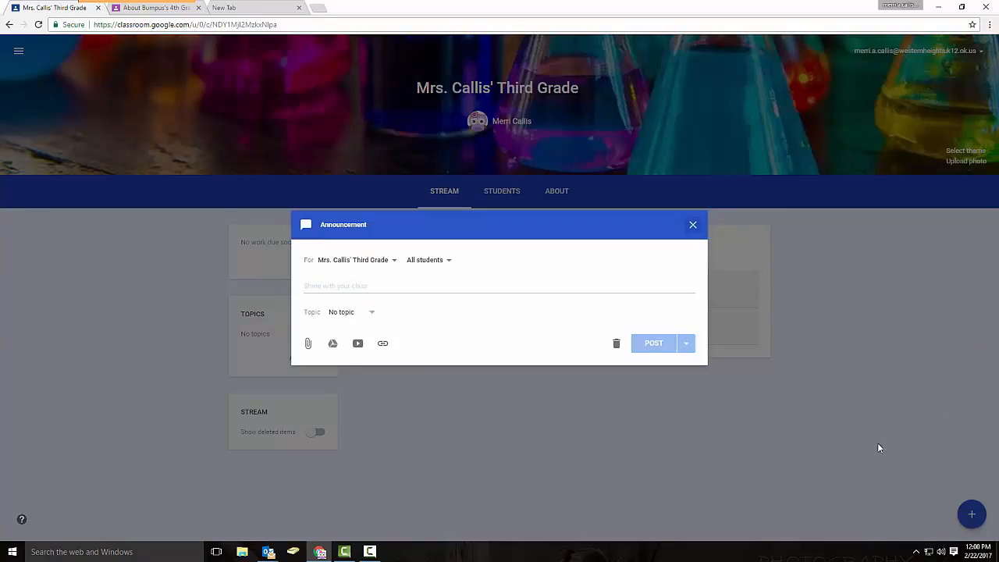
left_click(331, 283)
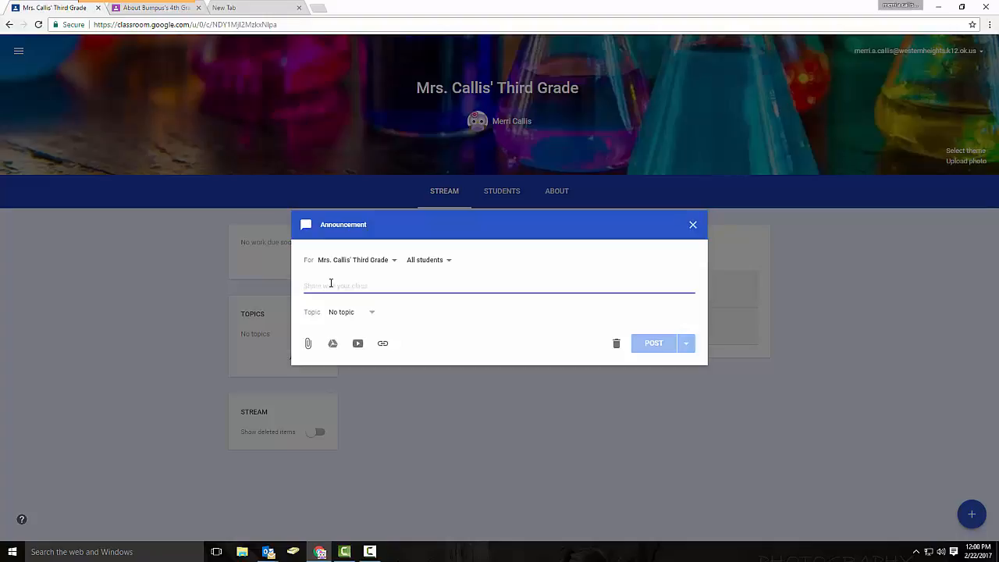
type("We")
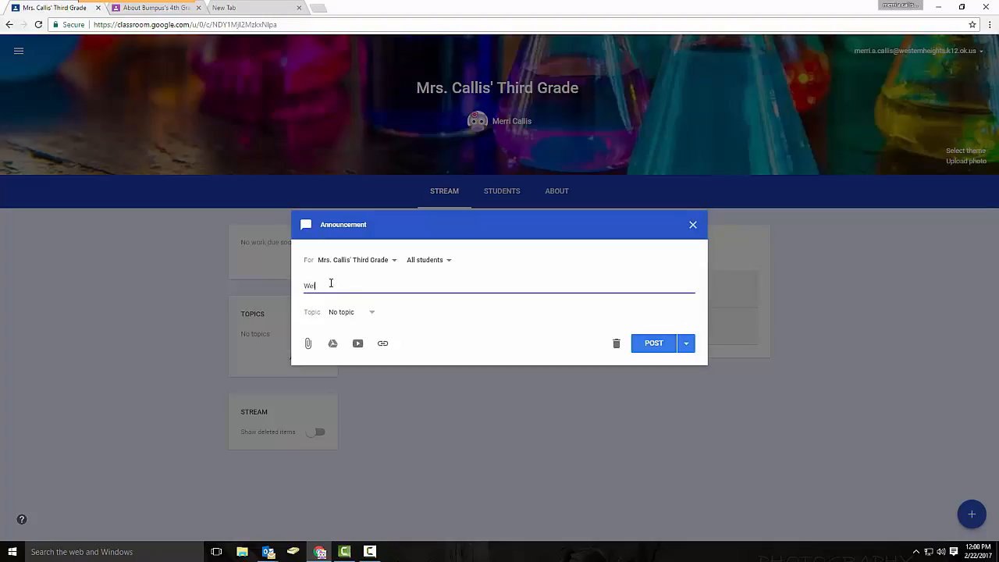
type("lcome to")
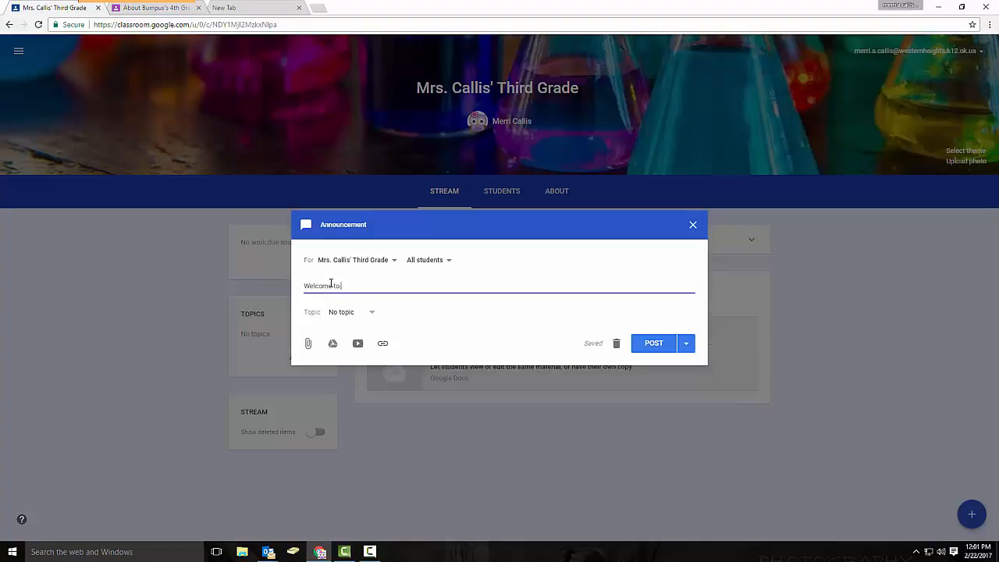
type(" Google Classroom.")
left_click(649, 349)
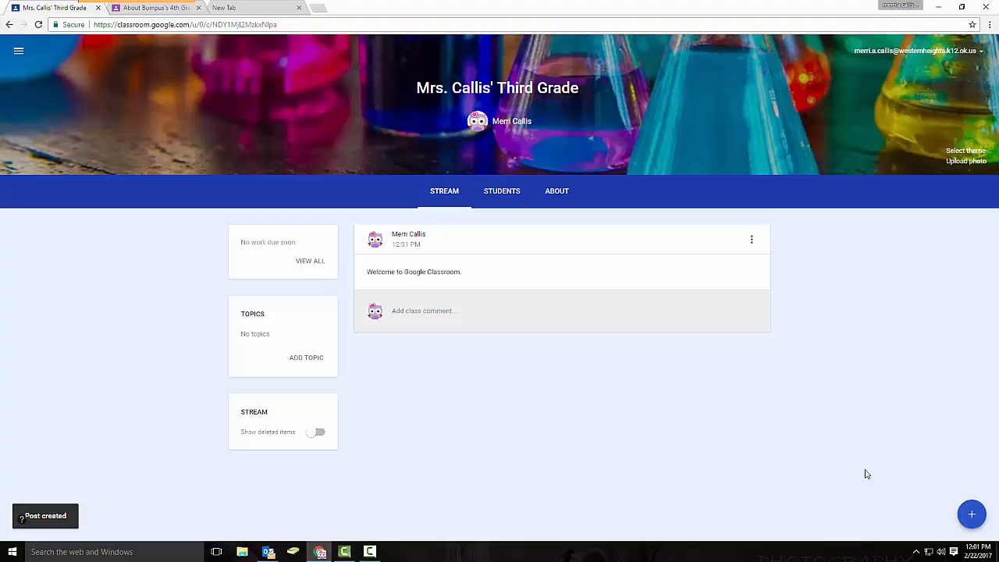
Start a new assignment for all students in the third grade class, titled "Magnetism".
mouse_move(968, 521)
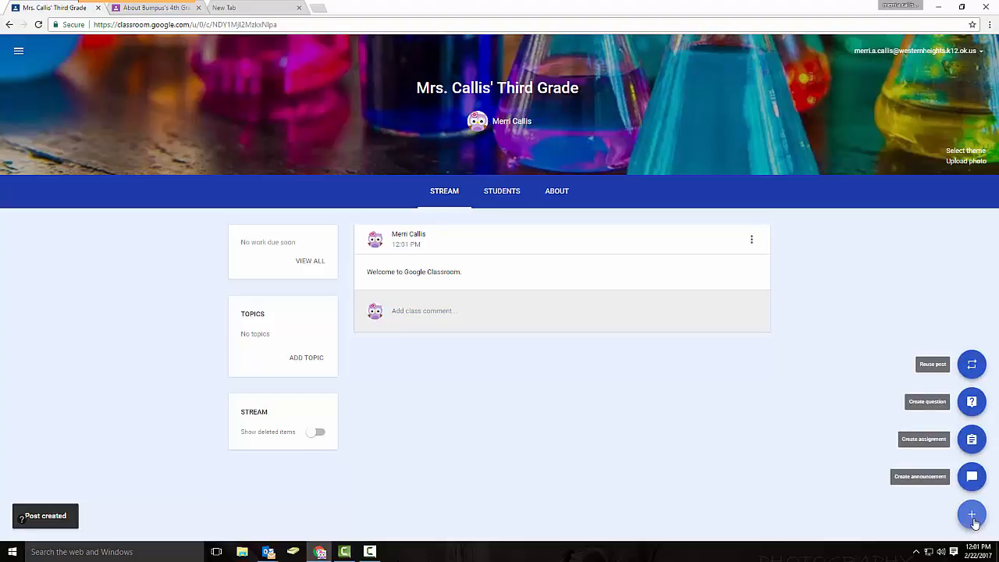
left_click(972, 441)
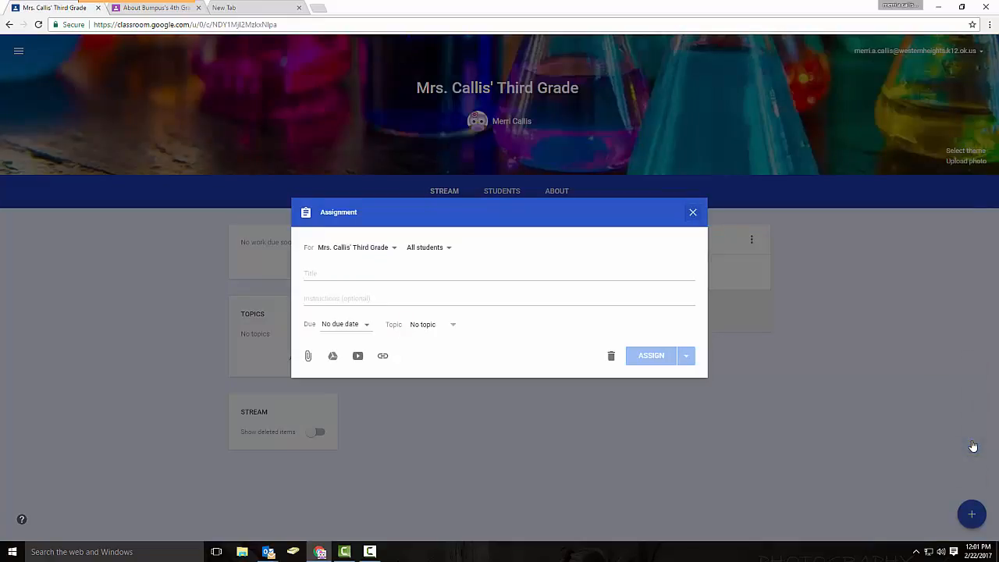
left_click(362, 275)
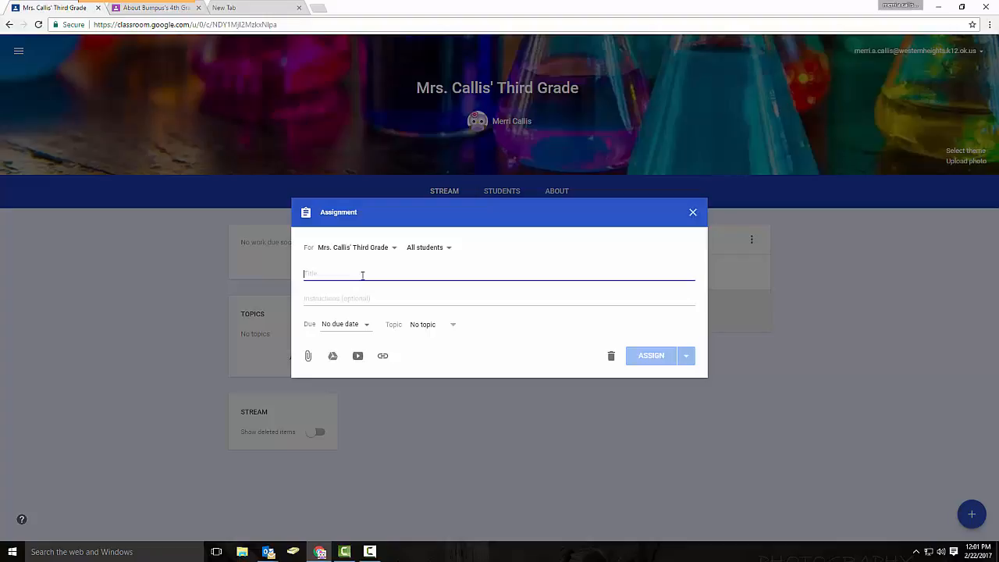
type("Magnetism")
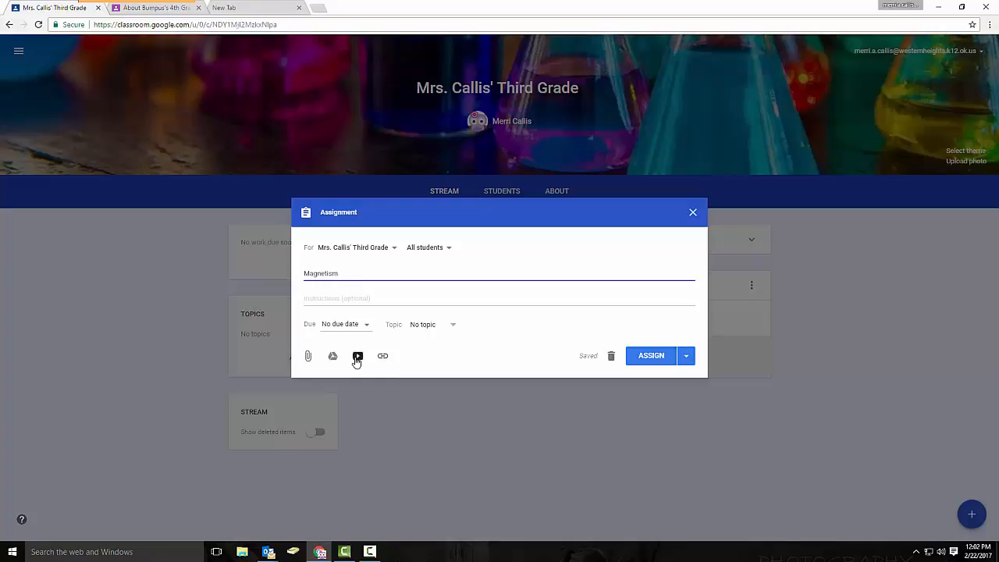
Search YouTube for "magnetism", attach the video "Magnetism for Kids" to the Magnetism assignment and assign it.
left_click(356, 357)
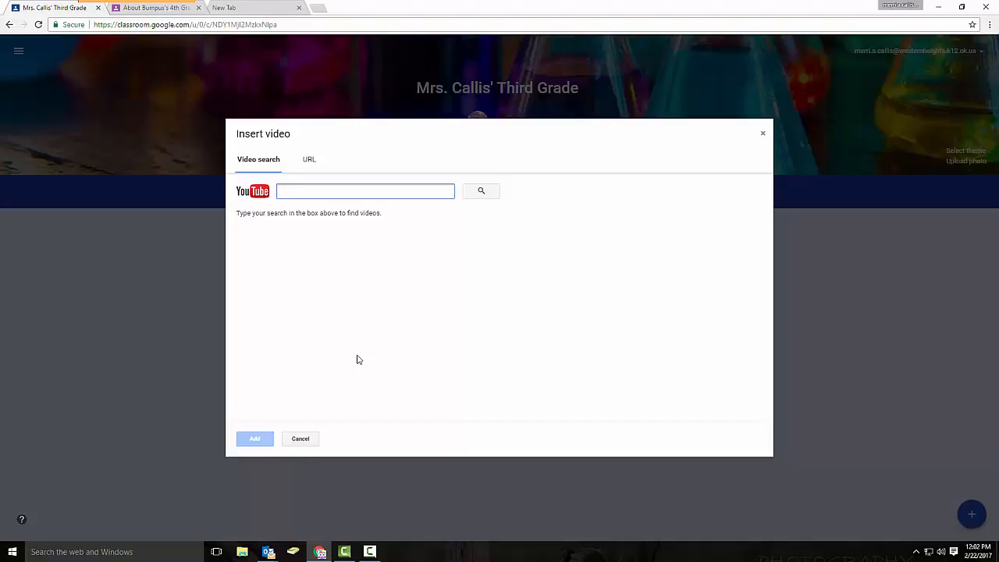
type("magne")
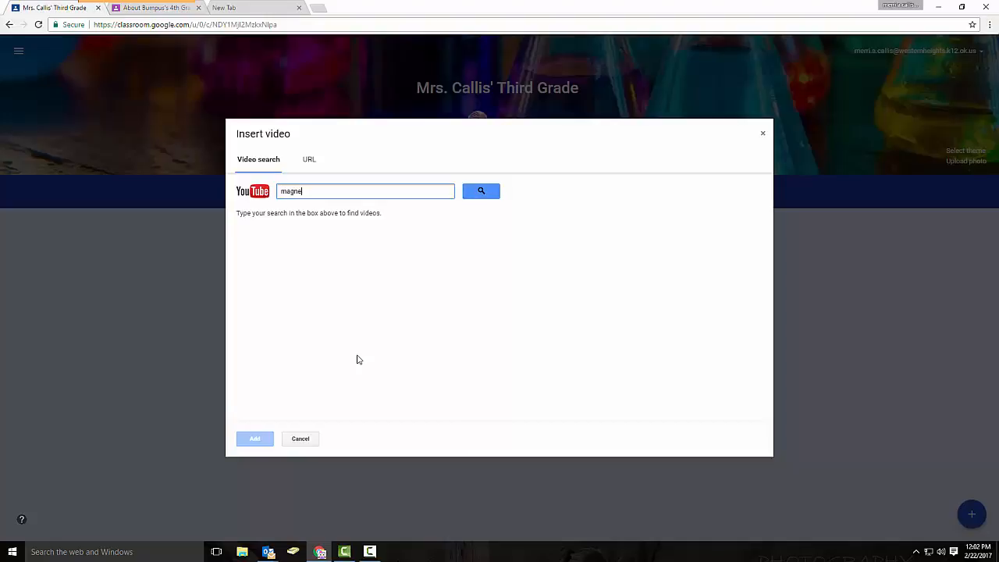
type("tism")
key("Return")
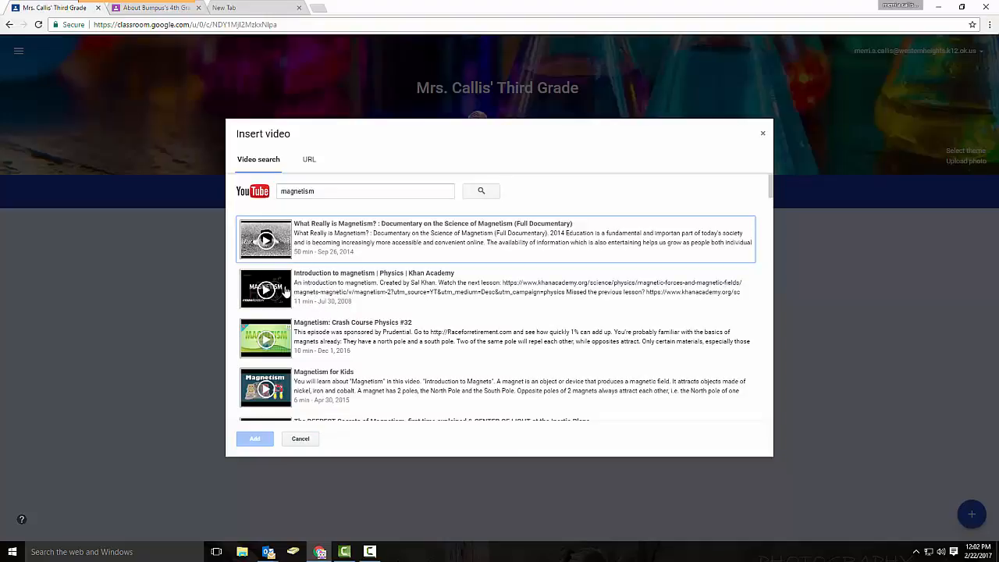
left_click(318, 277)
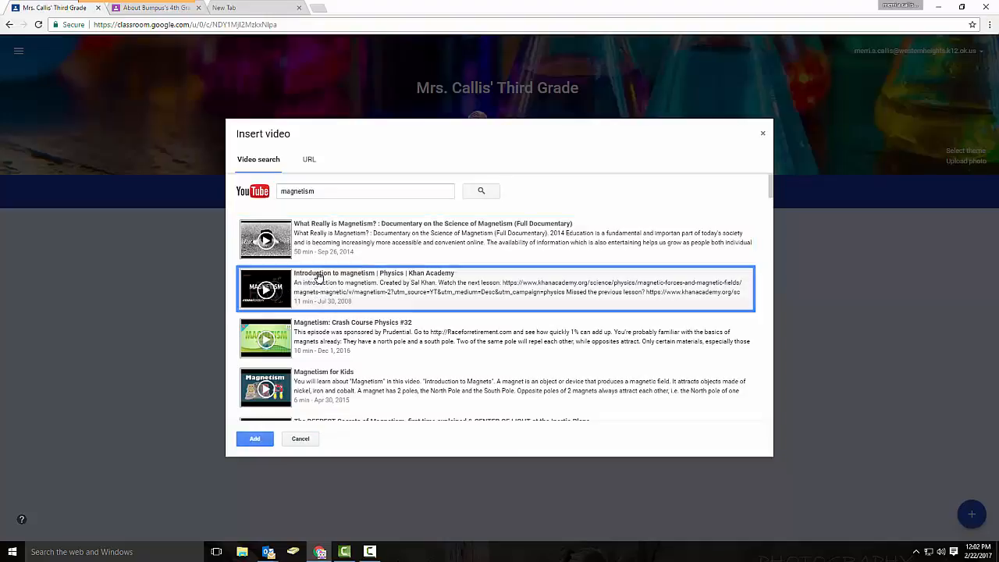
left_click(271, 292)
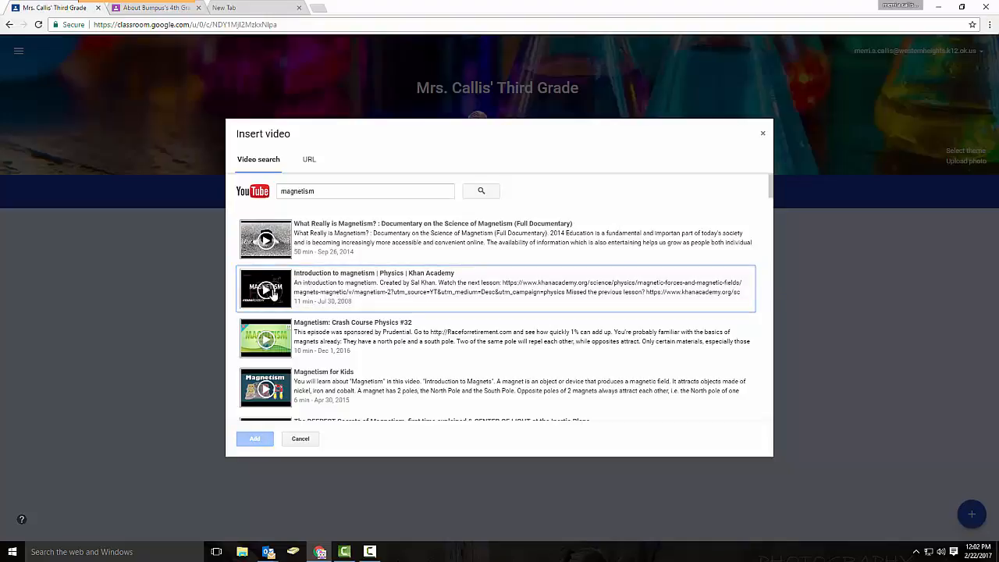
left_click(345, 283)
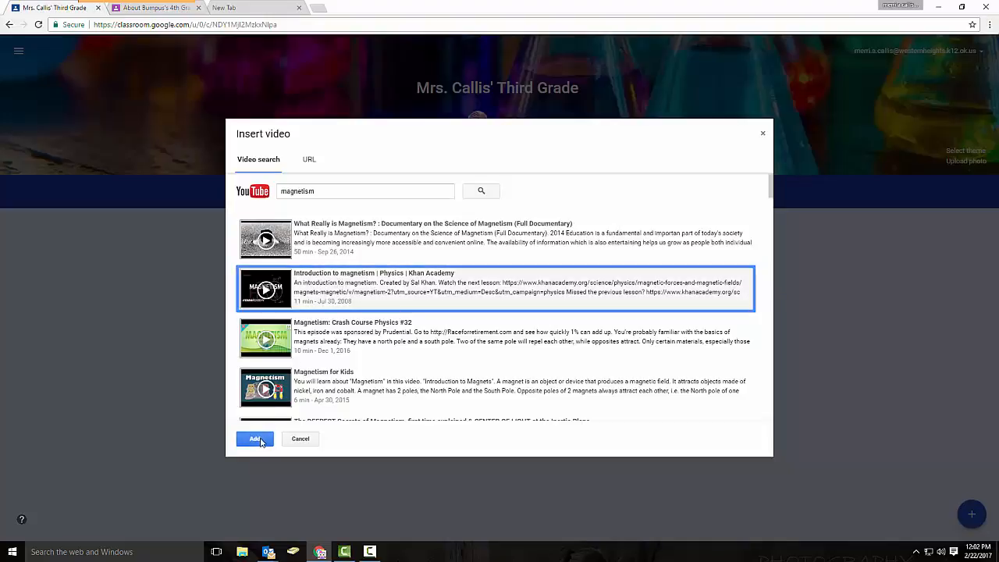
left_click(318, 391)
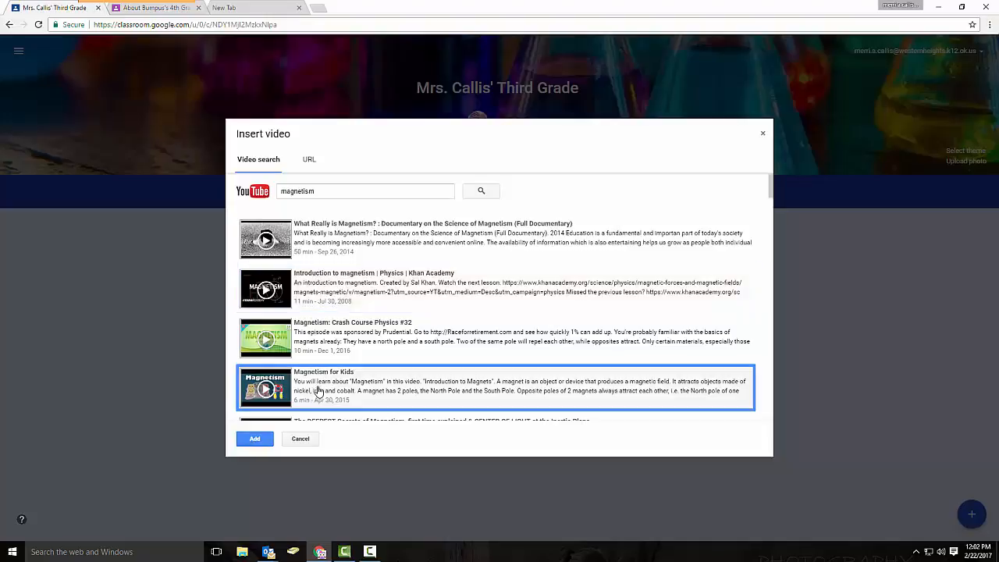
left_click(260, 440)
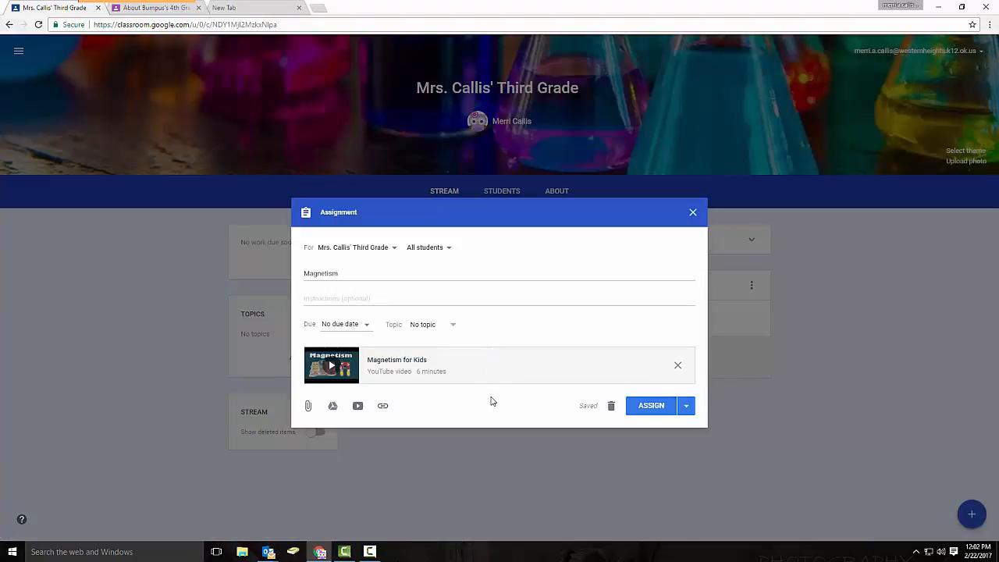
left_click(638, 405)
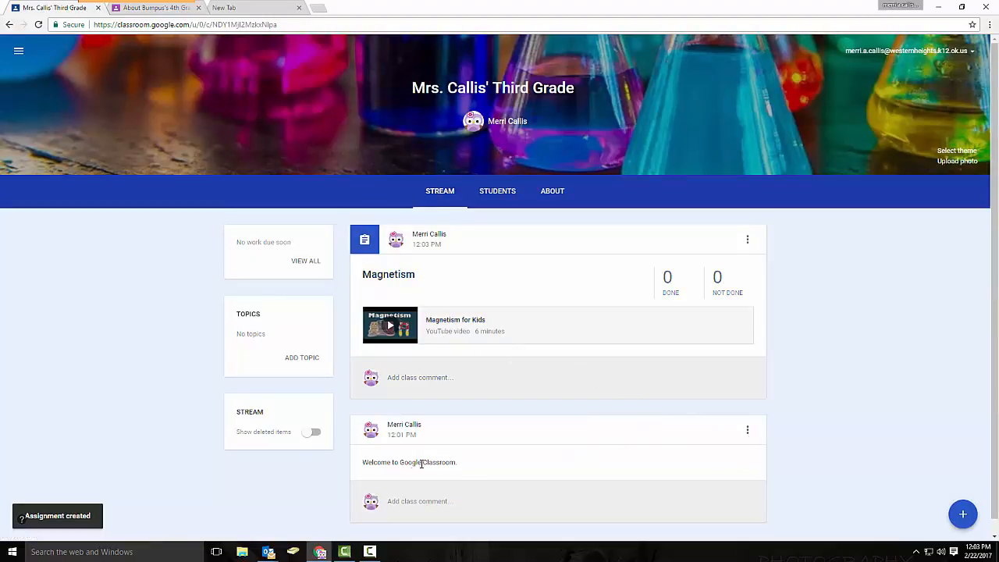
Move the "Welcome to Google Classroom." announcement to the top of the stream.
left_click(747, 430)
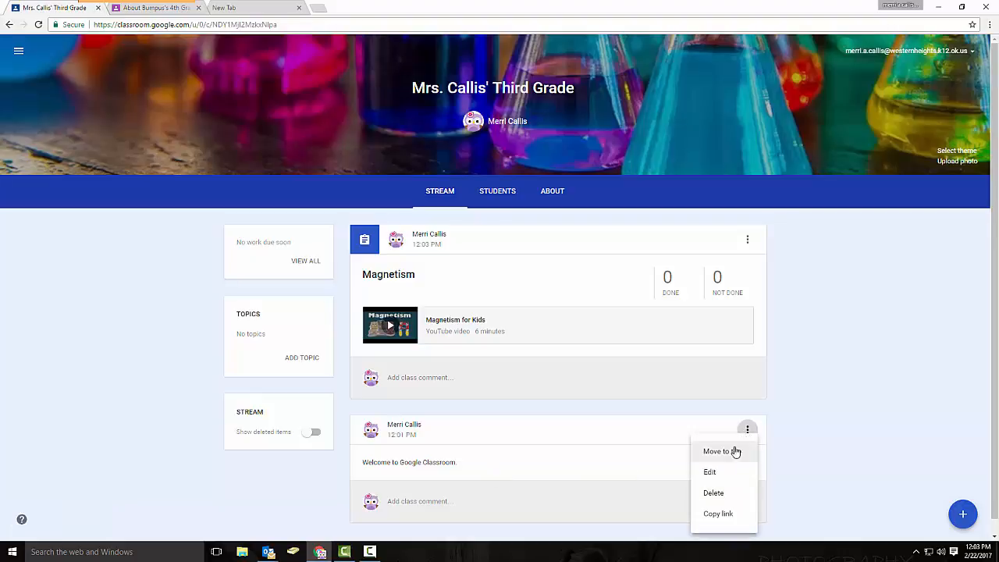
left_click(731, 453)
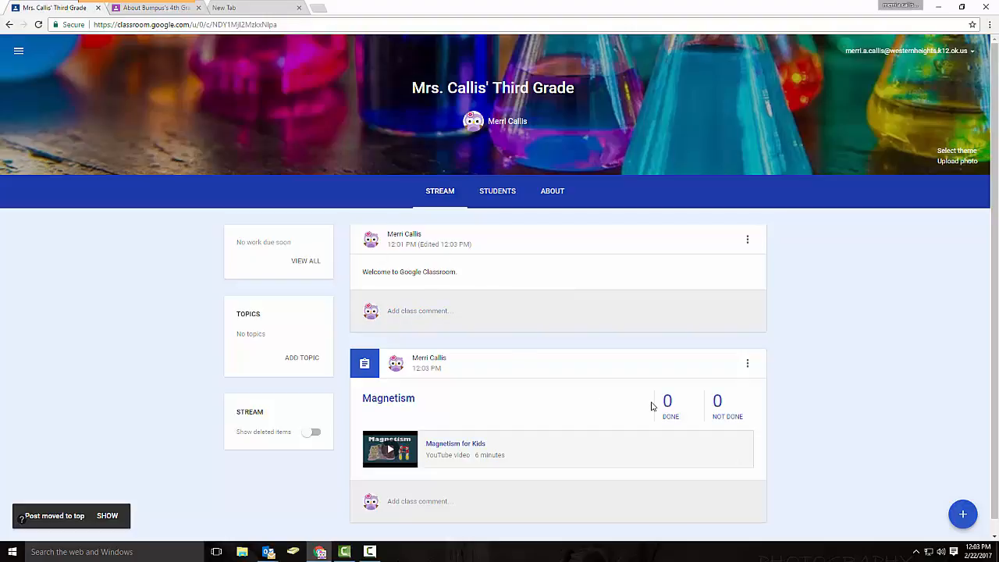
Start a new question for all students in the third grade class, reading "What do you already know about magnetism?".
mouse_move(961, 513)
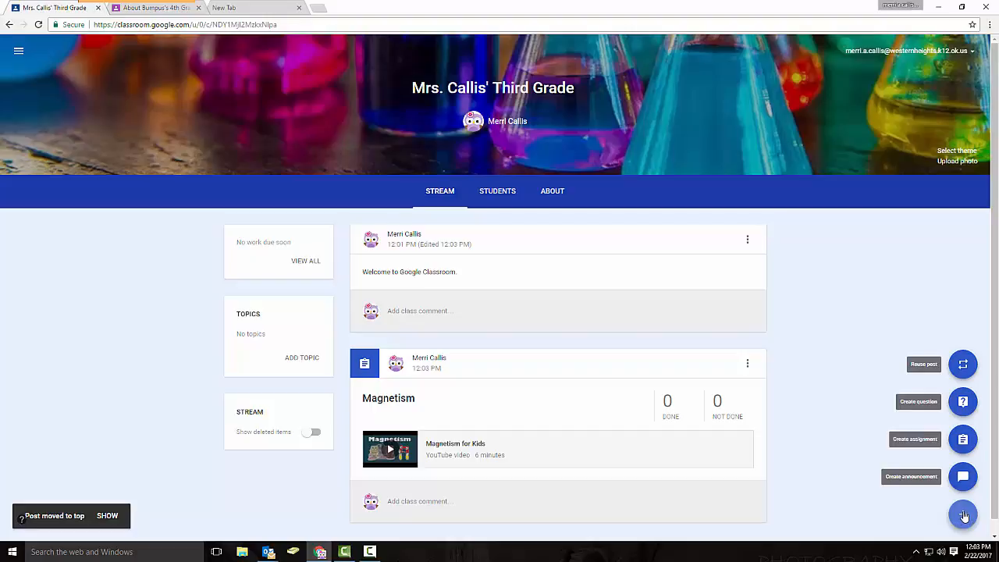
left_click(962, 403)
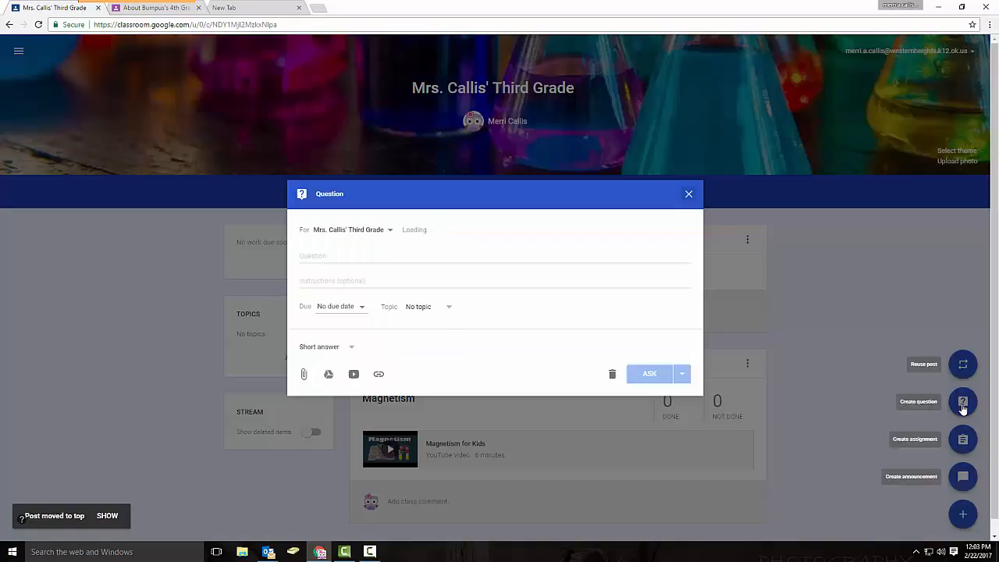
left_click(328, 255)
type("W")
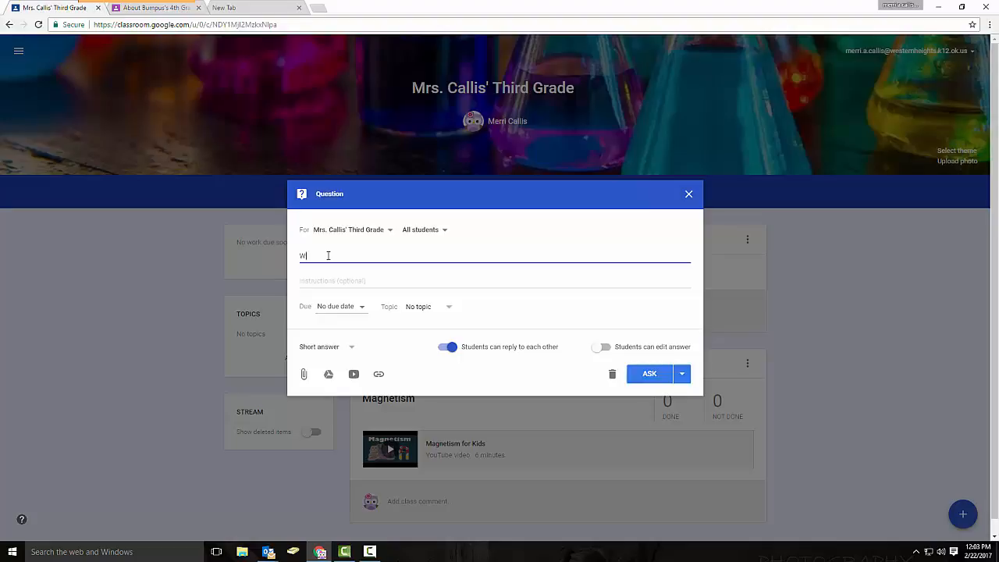
type("hat do you know about")
key("BackSpace")
key("BackSpace")
key("BackSpace")
key("BackSpace")
key("BackSpace")
key("BackSpace")
key("BackSpace")
key("BackSpace")
key("BackSpace")
key("BackSpace")
type("alr")
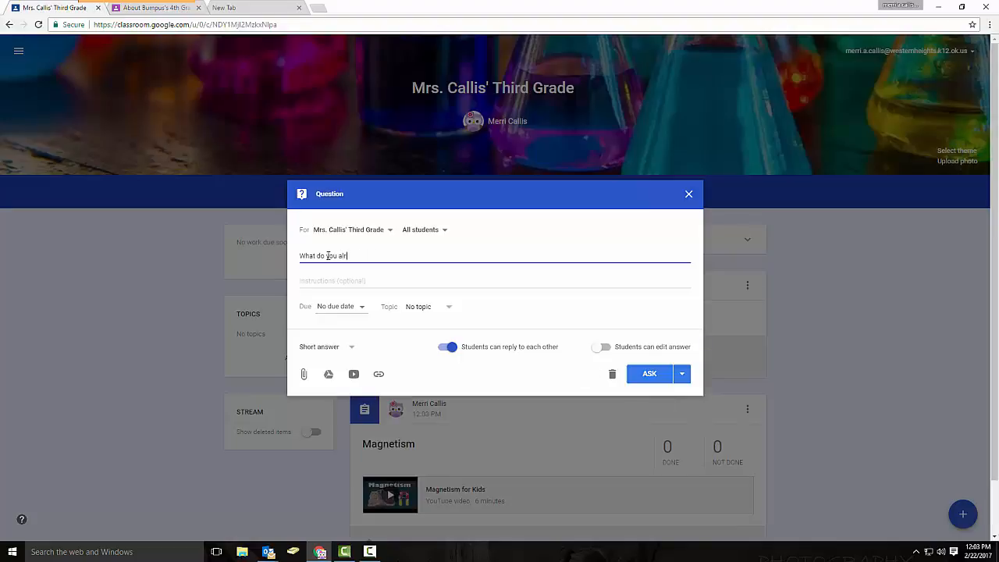
type("eady know about magnetism?")
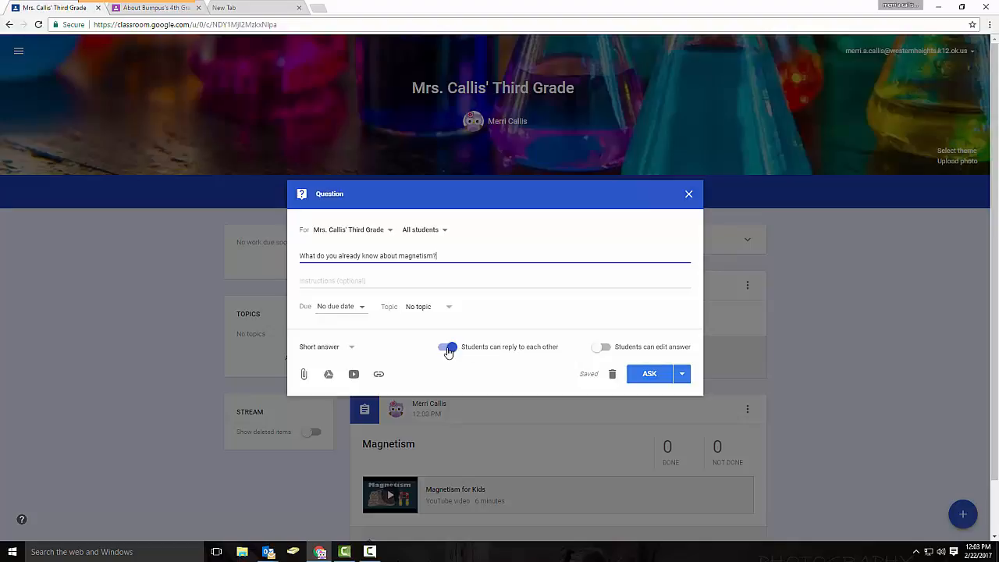
Post the magnetism question as a short answer, with student replies allowed and answer editing turned off.
left_click(606, 349)
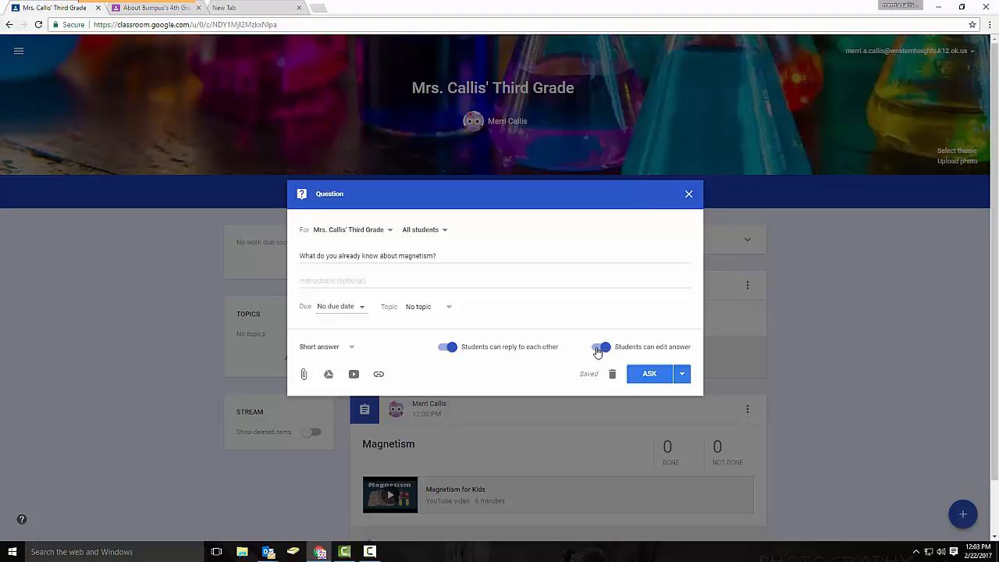
left_click(599, 349)
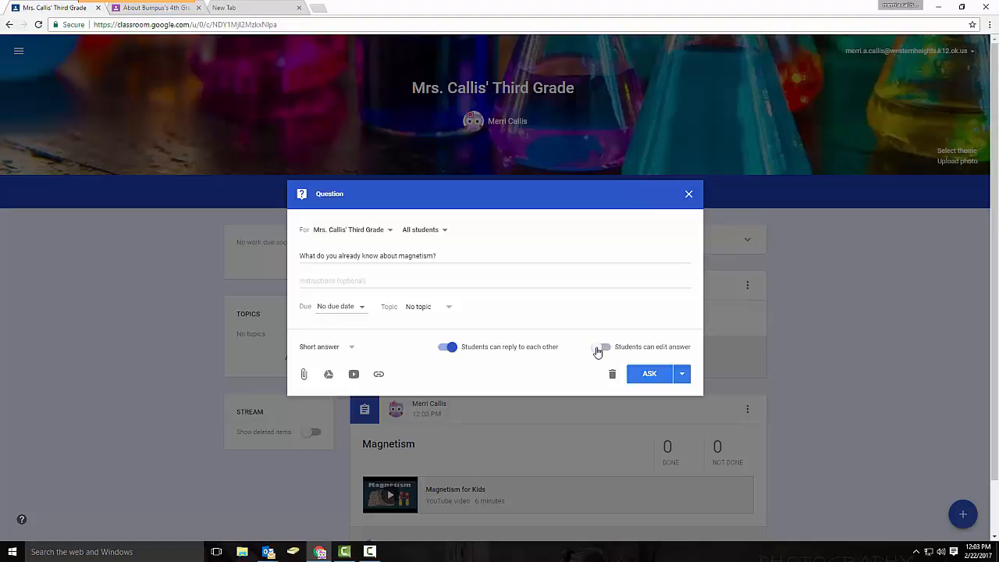
left_click(649, 376)
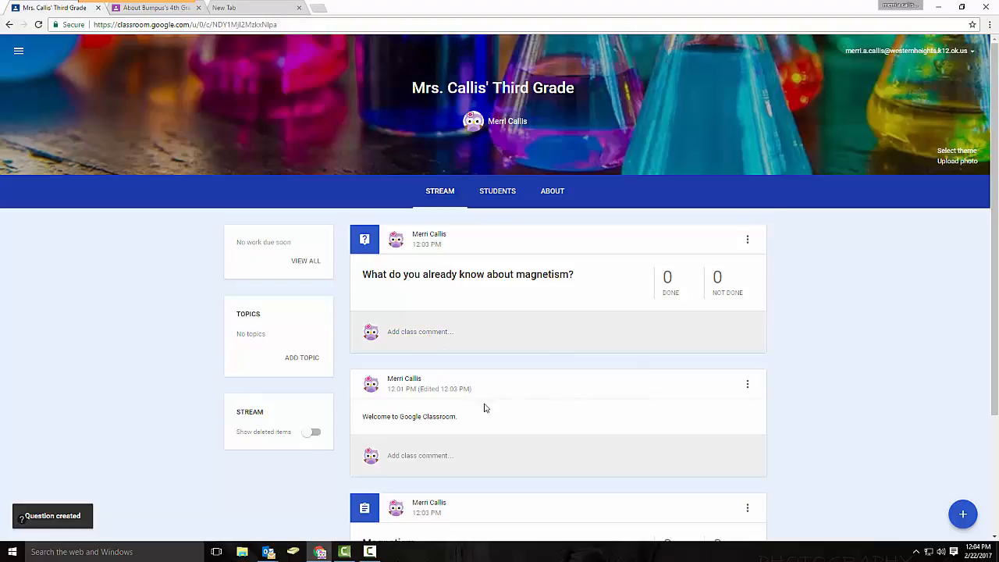
Move the welcome announcement above the magnetism question and look over the posts in the stream.
left_click(748, 385)
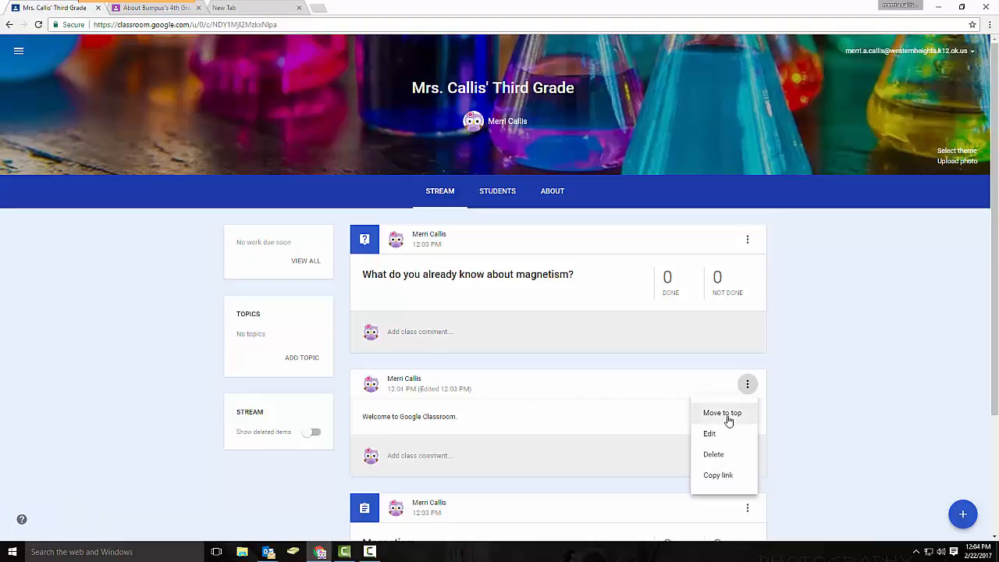
left_click(722, 414)
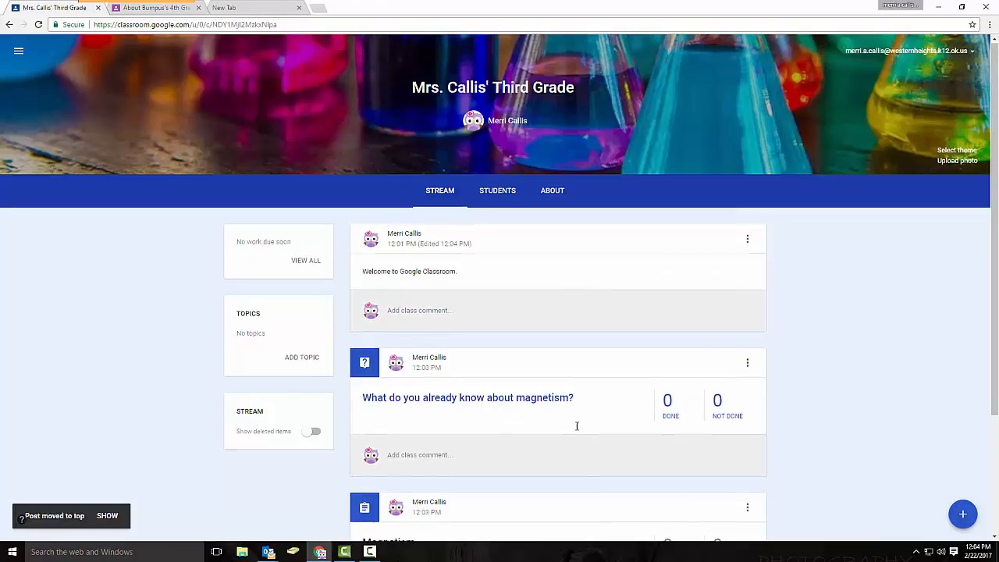
scroll(575, 423, "down", 2)
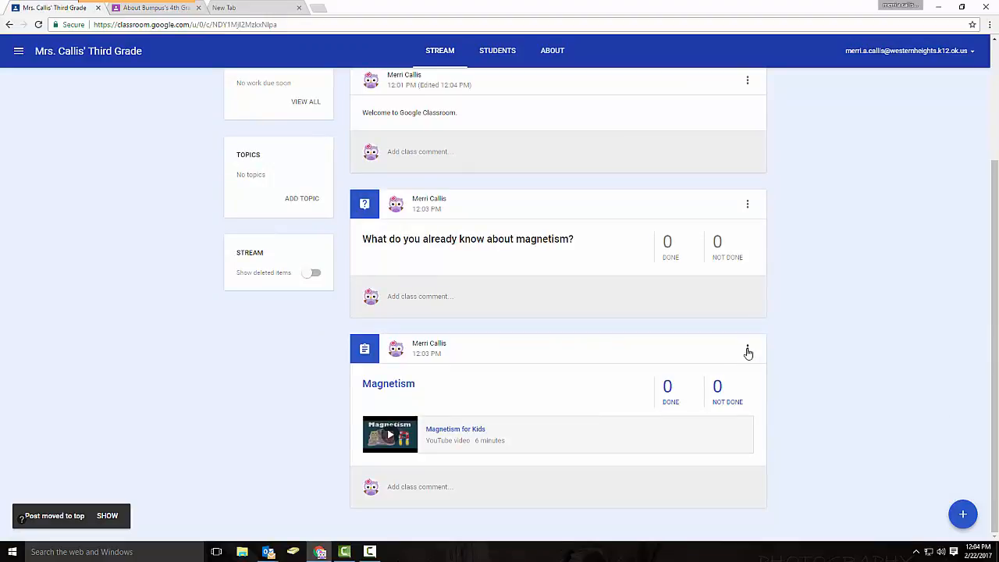
scroll(738, 367, "up", 2)
mouse_move(962, 515)
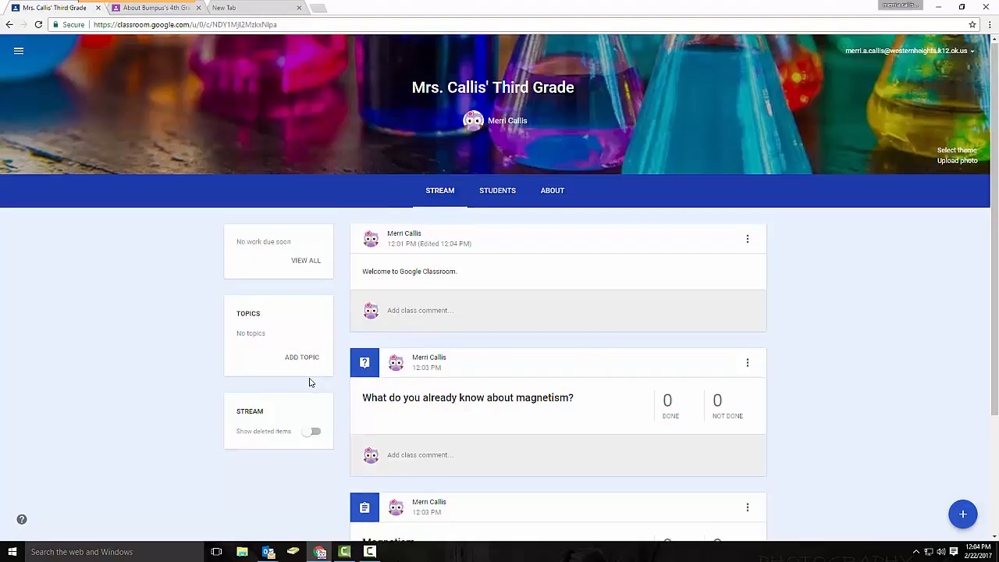
scroll(309, 382, "down", 2)
scroll(309, 382, "up", 2)
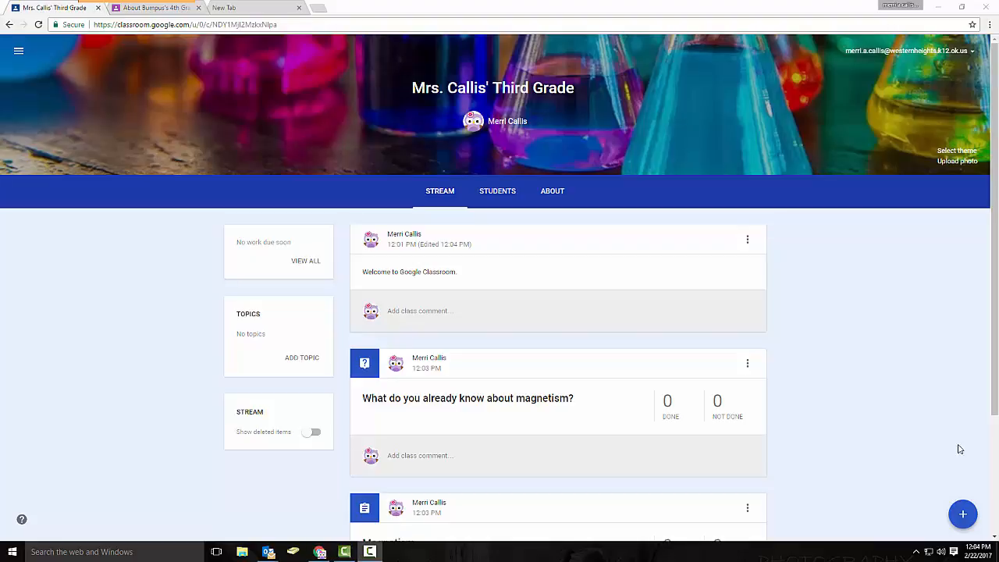
View the Classroom Settings page with its account and notification options, and return to the third grade class's stream.
left_click(20, 52)
left_click(19, 51)
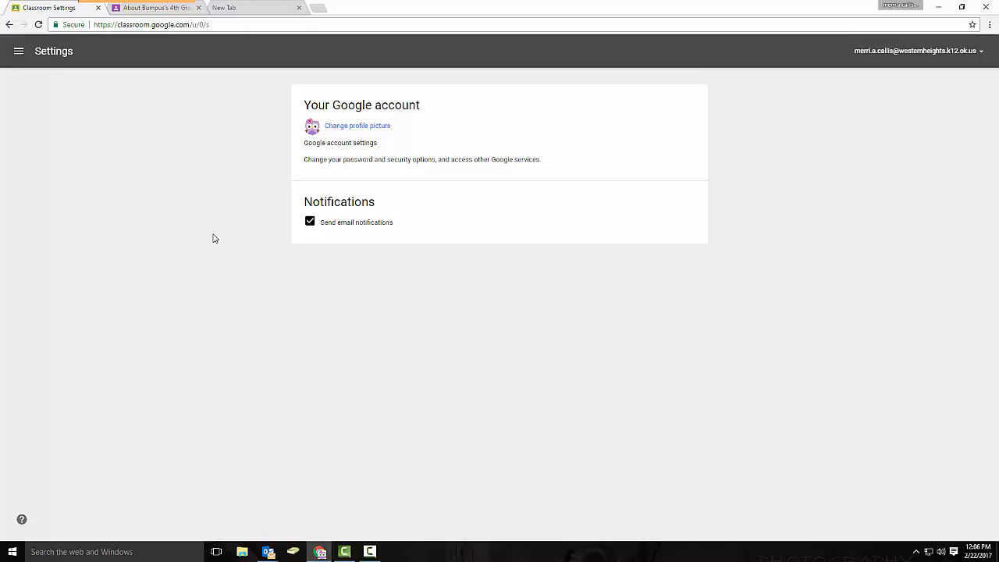
left_click(8, 24)
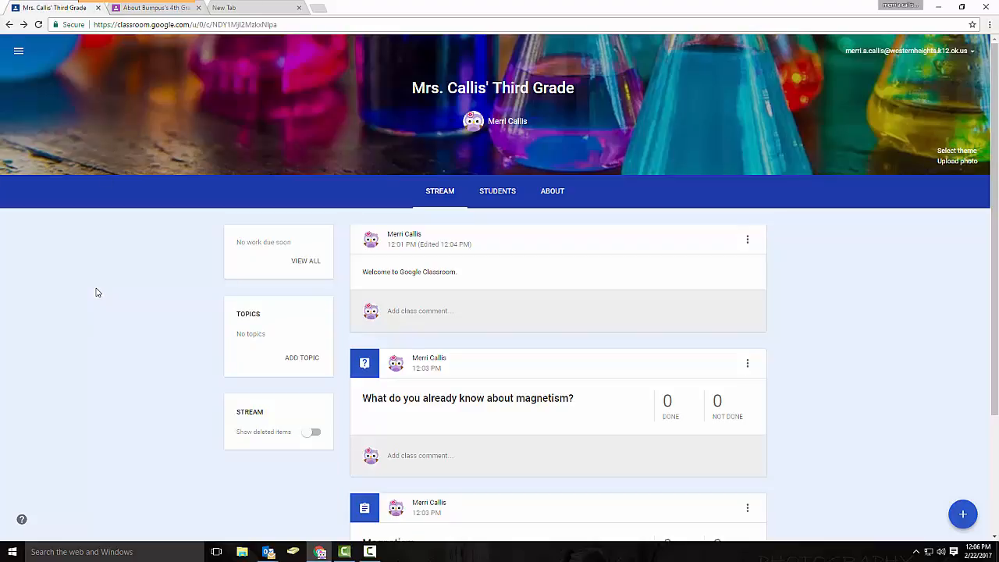
Look at the attachment options in a blank new assignment and close it without creating it.
scroll(138, 305, "down", 2)
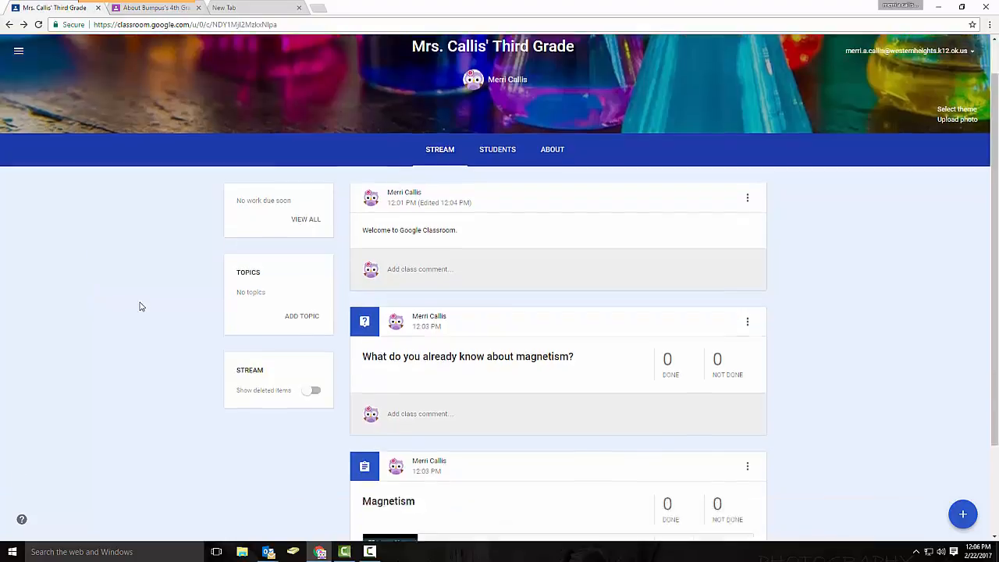
mouse_move(962, 514)
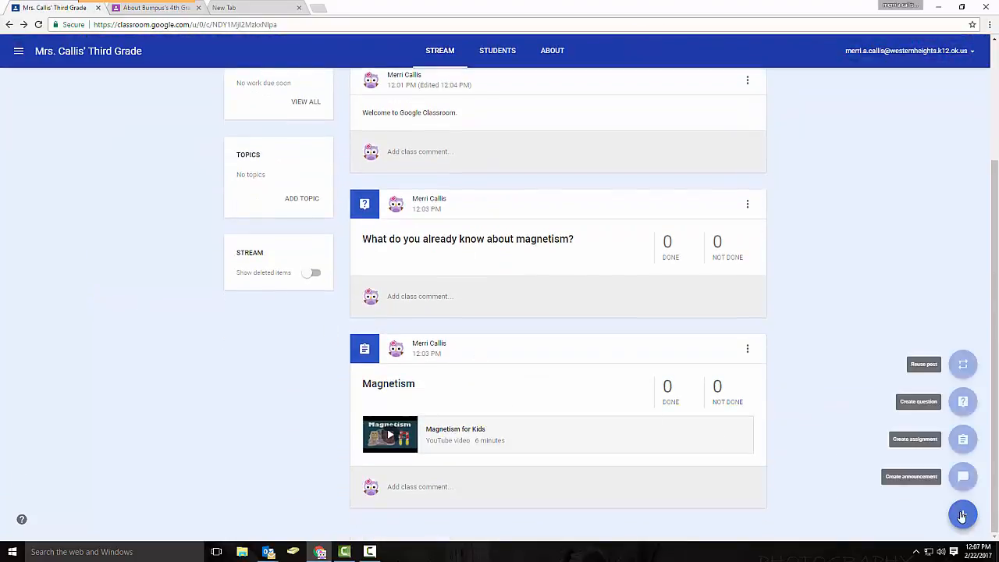
left_click(962, 440)
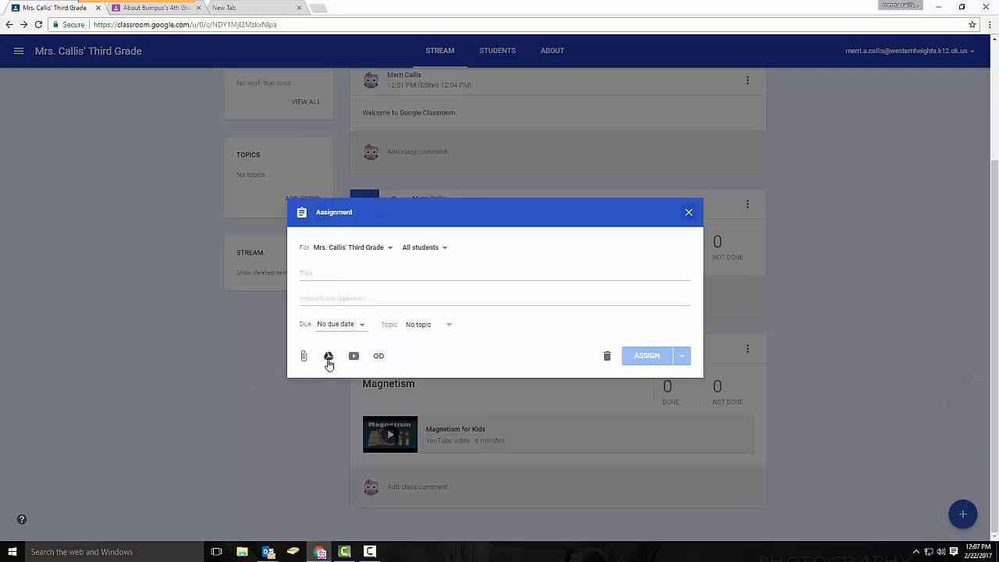
left_click(687, 213)
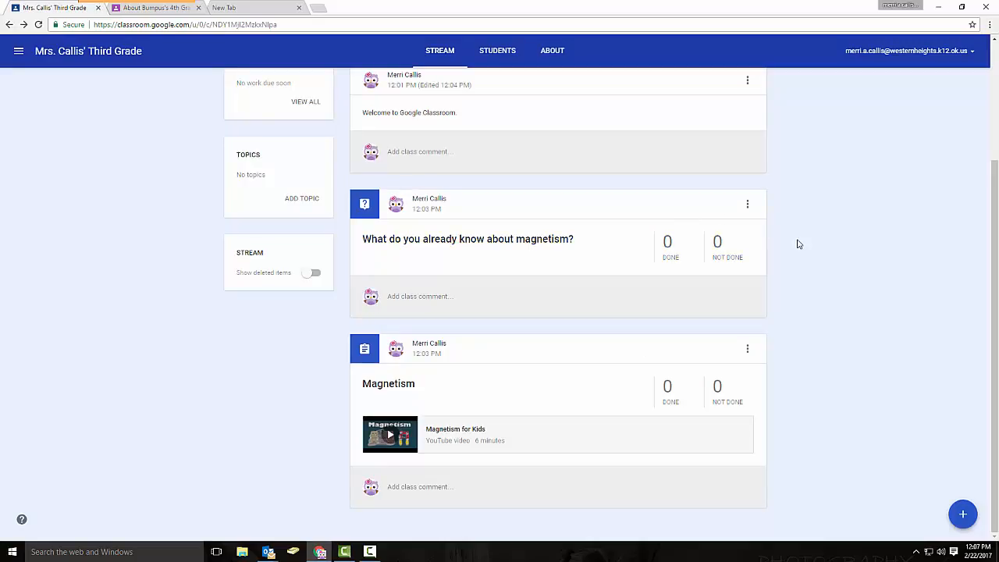
scroll(798, 244, "up", 2)
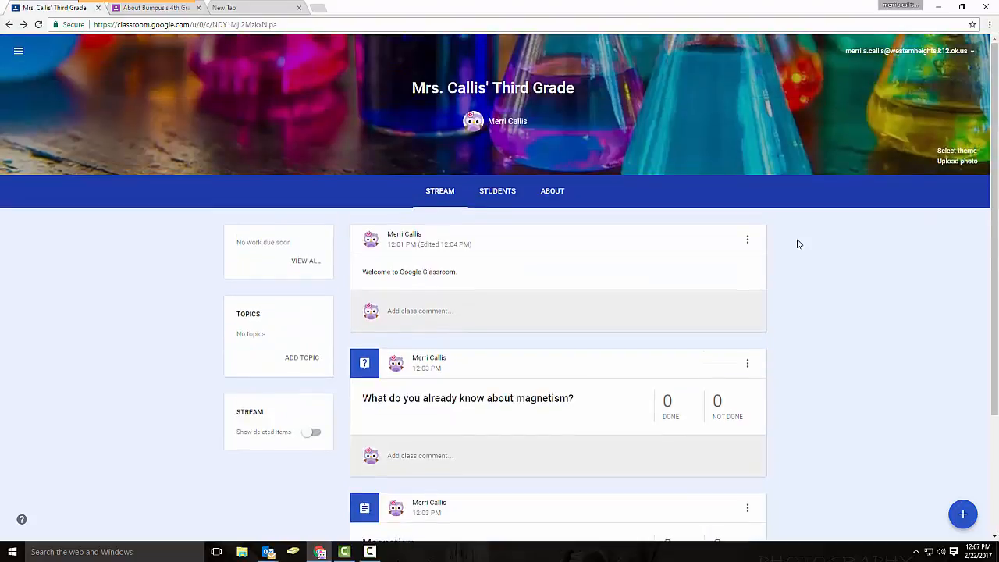